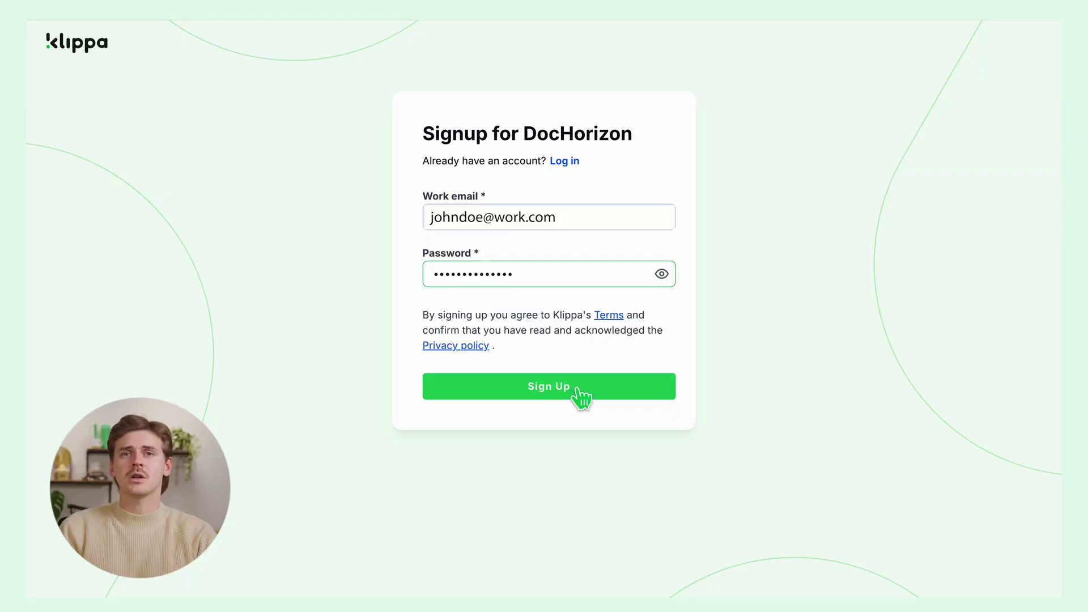
- Submit the signup, full name, and company details with 10K - 50K documents per year
left_click(578, 390)
type("John Doe")
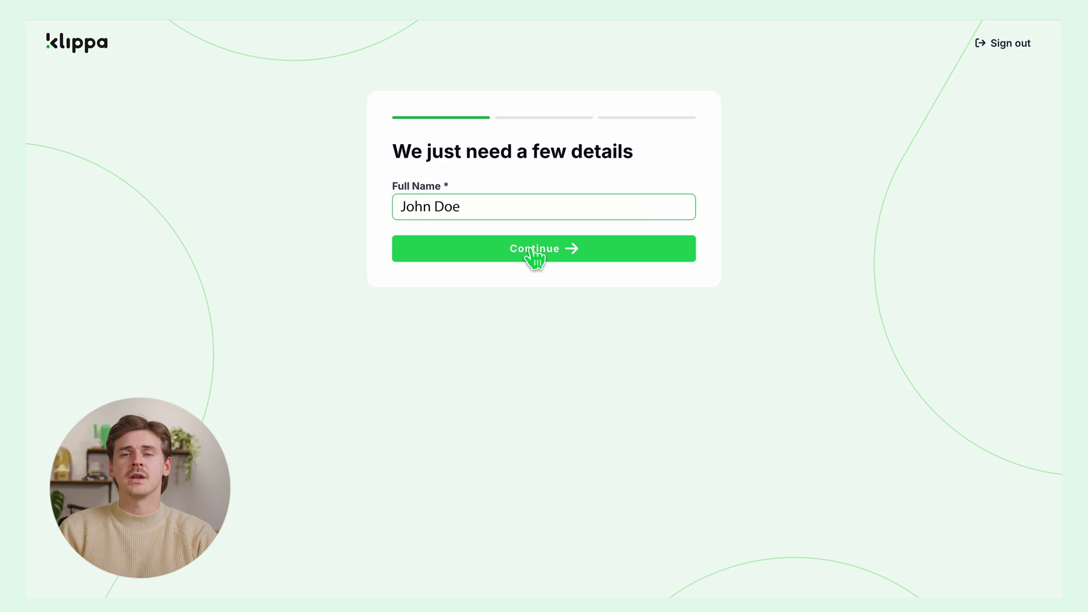
left_click(540, 260)
left_click(552, 367)
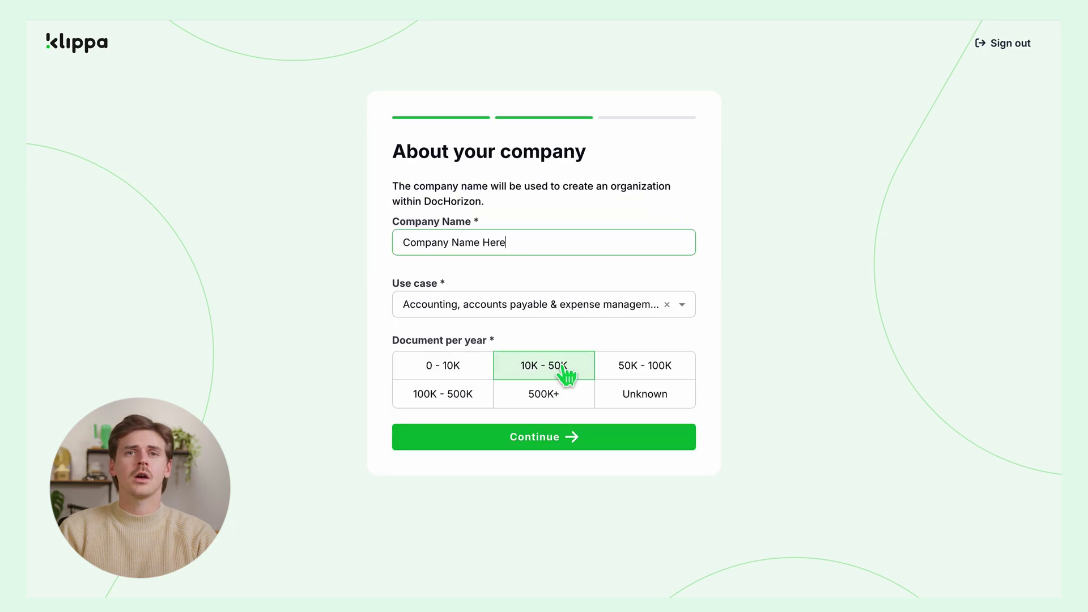
left_click(551, 443)
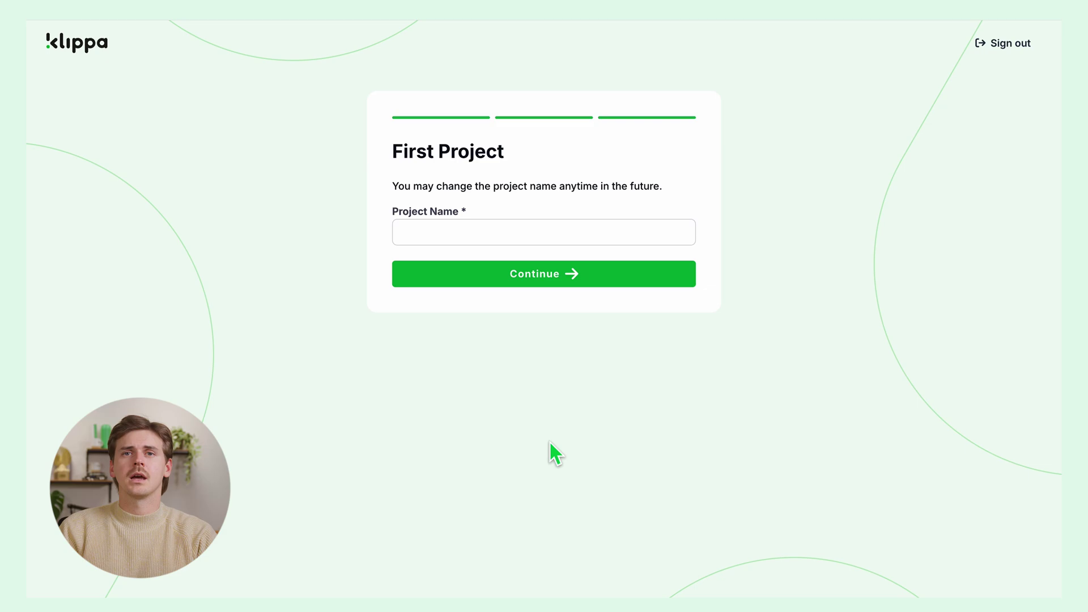
type("PDF Invoices to JSON")
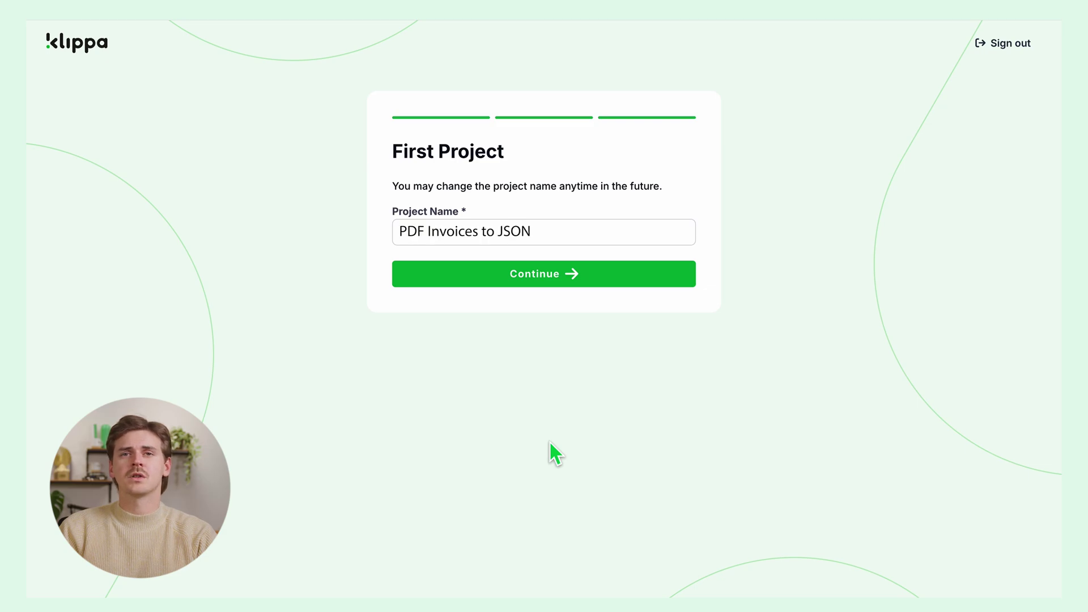
- Name the first project 'PDF Invoices to JSON' and confirm it
left_click(551, 242)
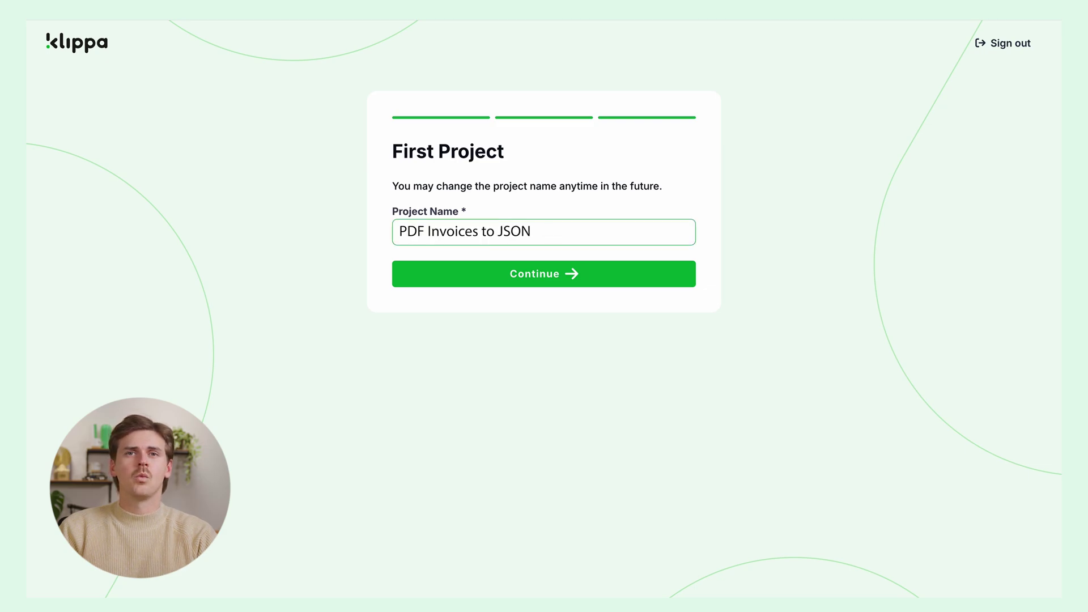
left_click(545, 275)
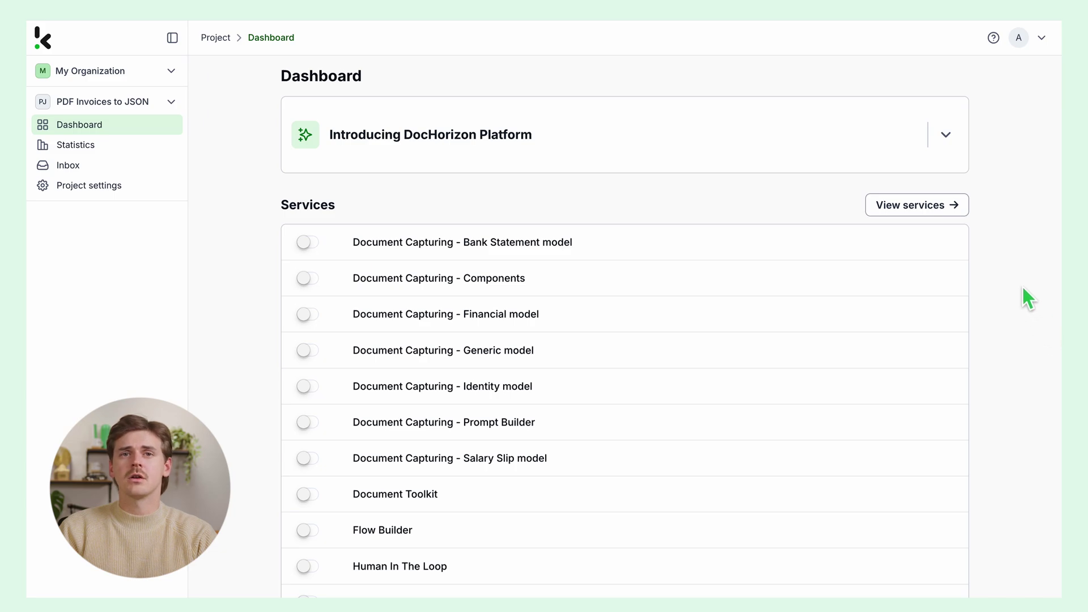
scroll(1022, 286, "down", 2)
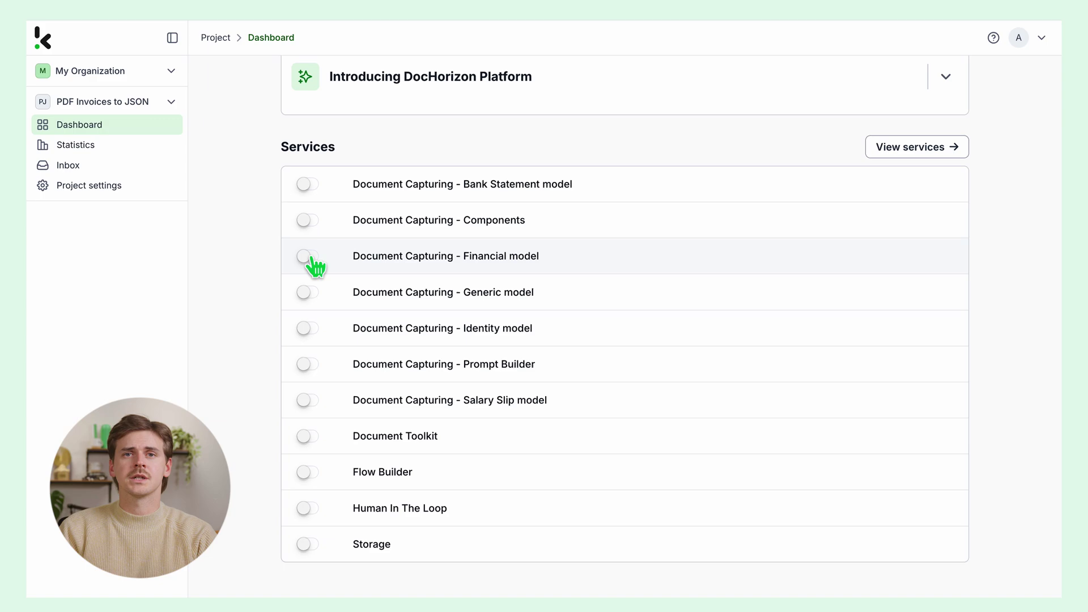
- Enable the Flow Builder service on the dashboard
left_click(310, 472)
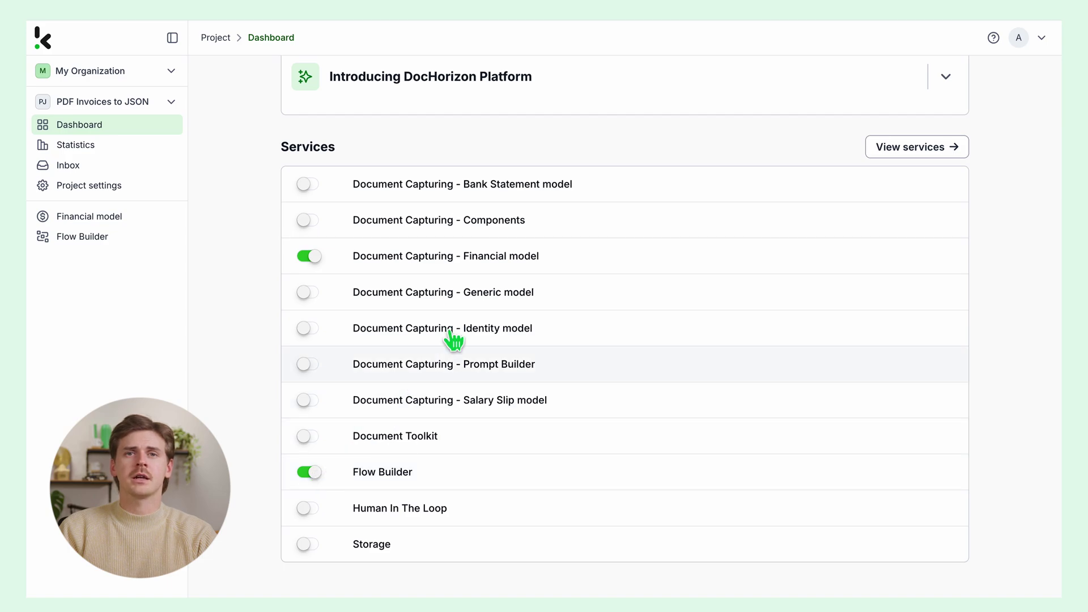
- Create a new Financial model preset named 'PDF to JSON'
left_click(505, 260)
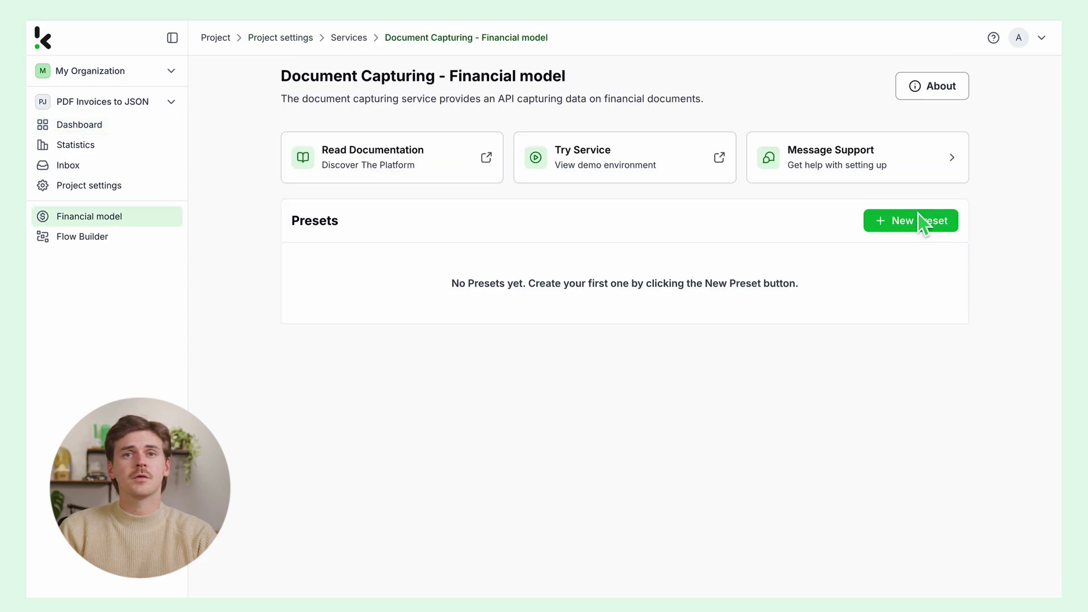
left_click(925, 224)
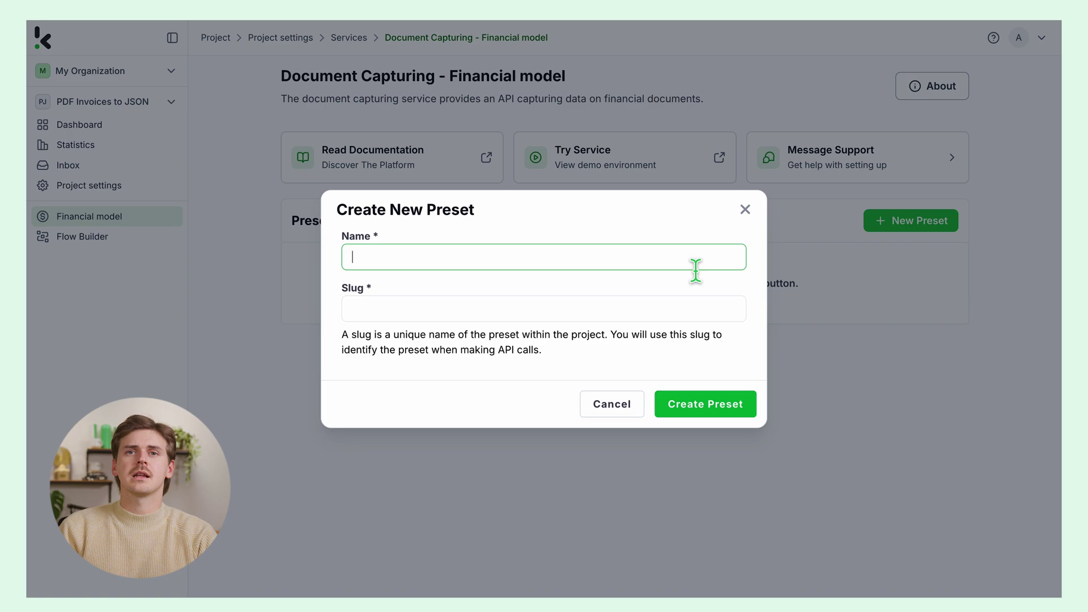
type("PDF to JSON")
left_click(725, 404)
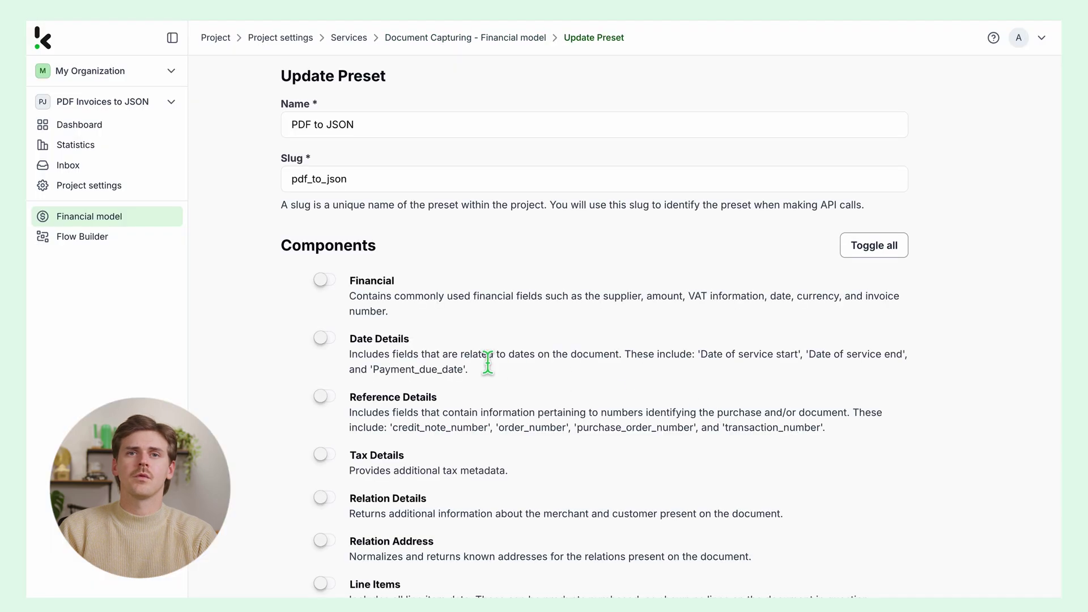
- Turn on the Financial and Line Items components and save the preset
left_click(328, 282)
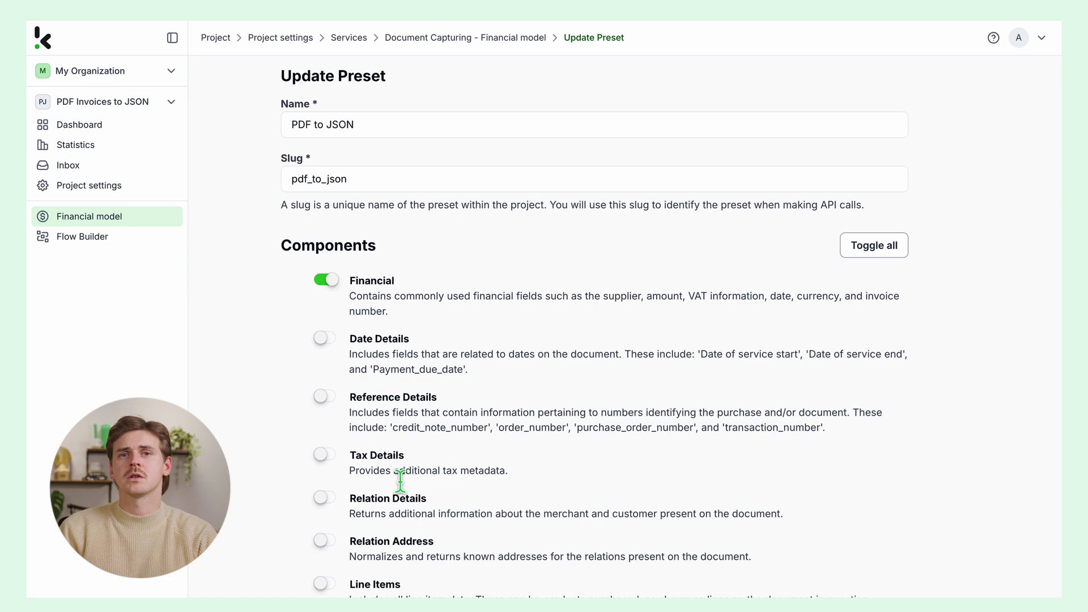
left_click(326, 585)
scroll(330, 588, "down", 1)
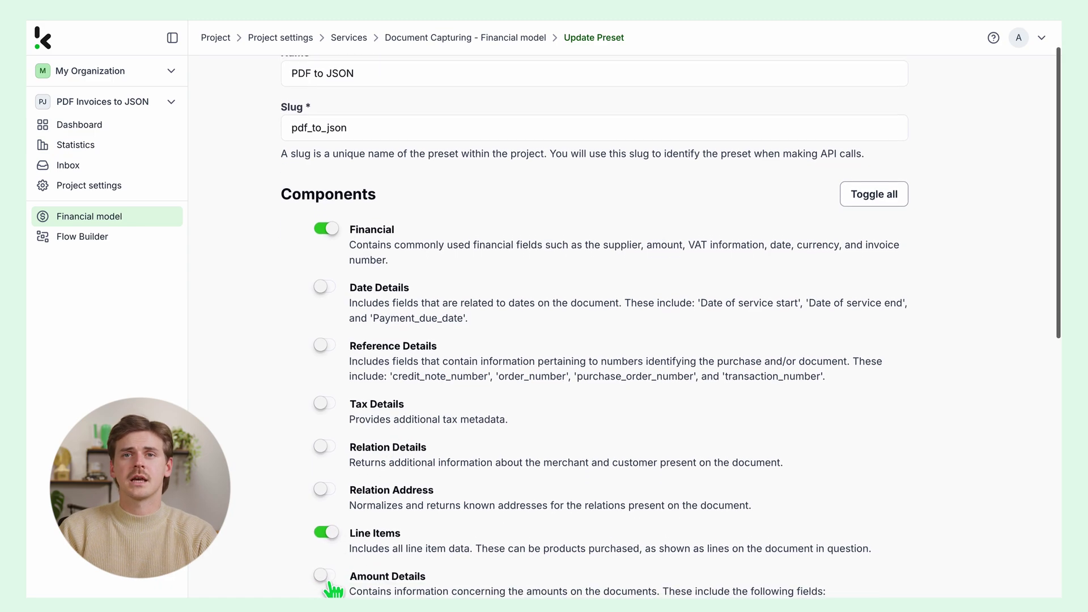
scroll(330, 589, "down", 2)
scroll(330, 588, "down", 2)
scroll(331, 591, "down", 2)
scroll(333, 590, "down", 2)
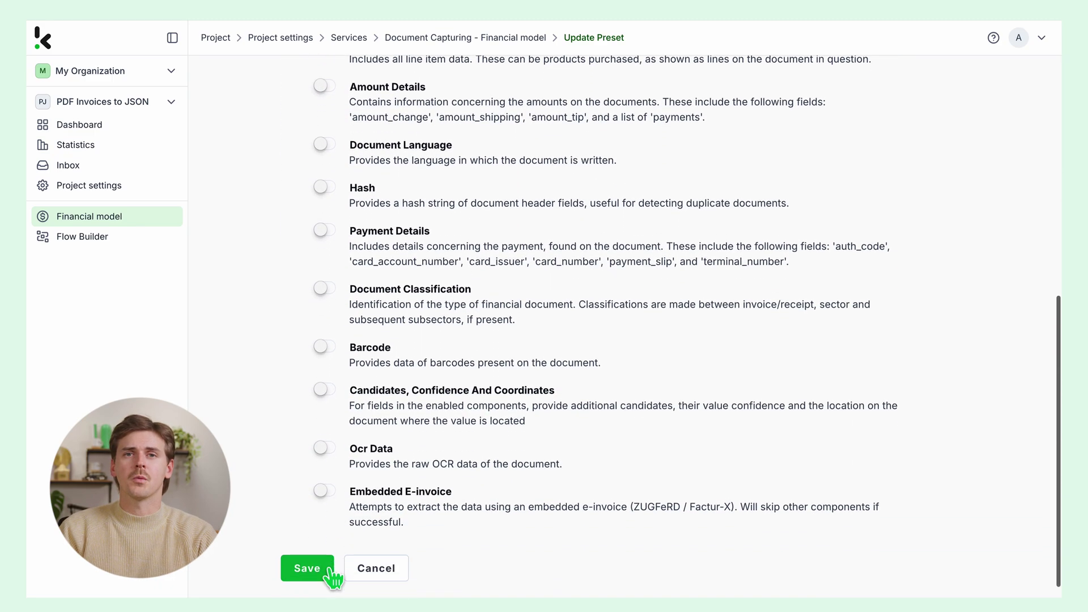
scroll(332, 579, "down", 1)
left_click(316, 551)
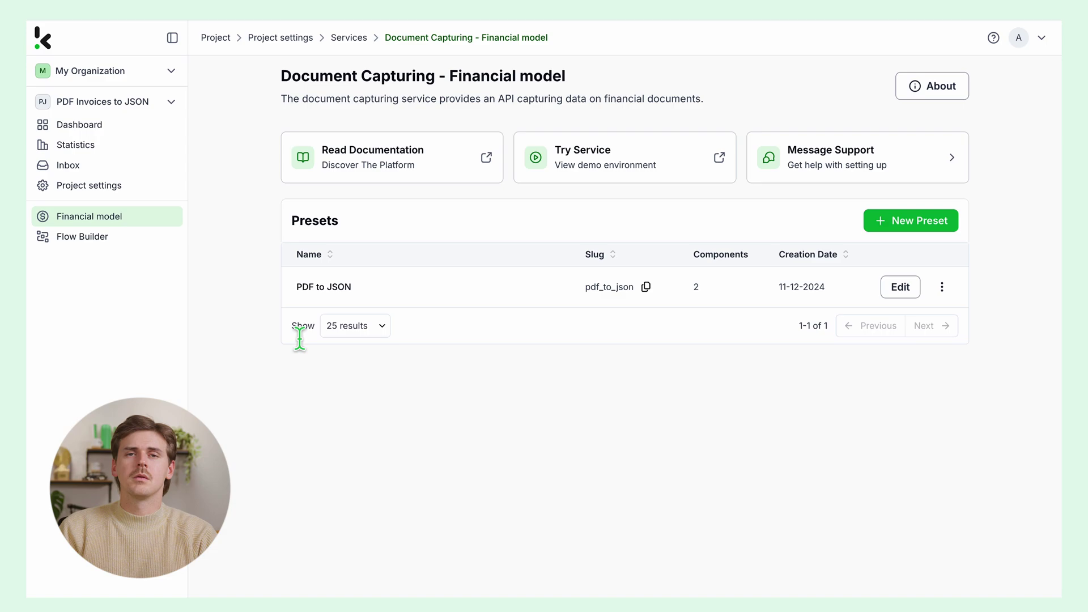
- Start a new flow from scratch in Flow Builder with Google Drive New File as trigger
left_click(99, 127)
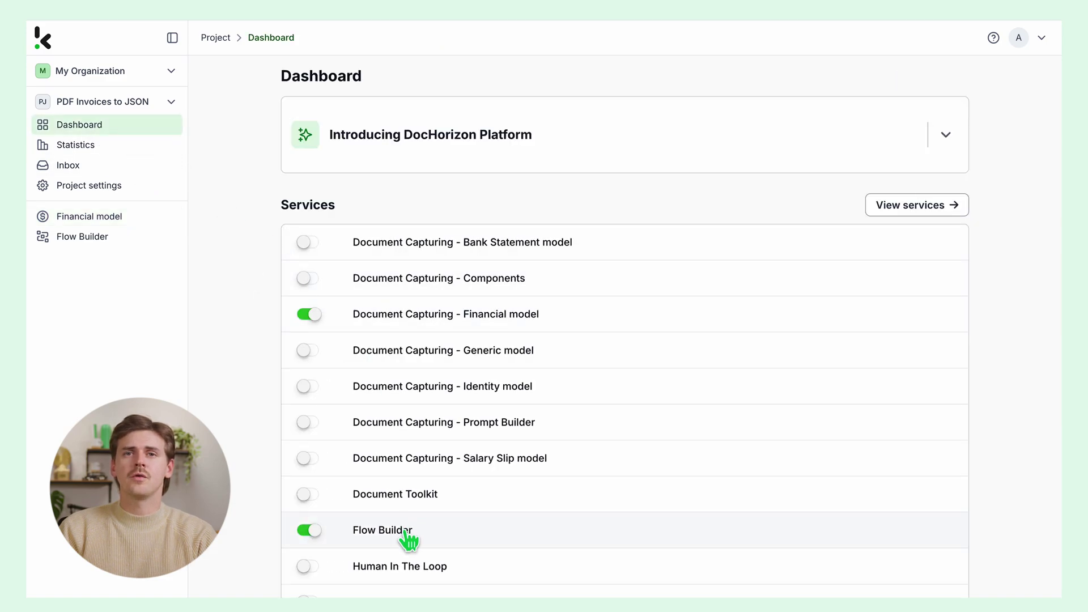
left_click(982, 289)
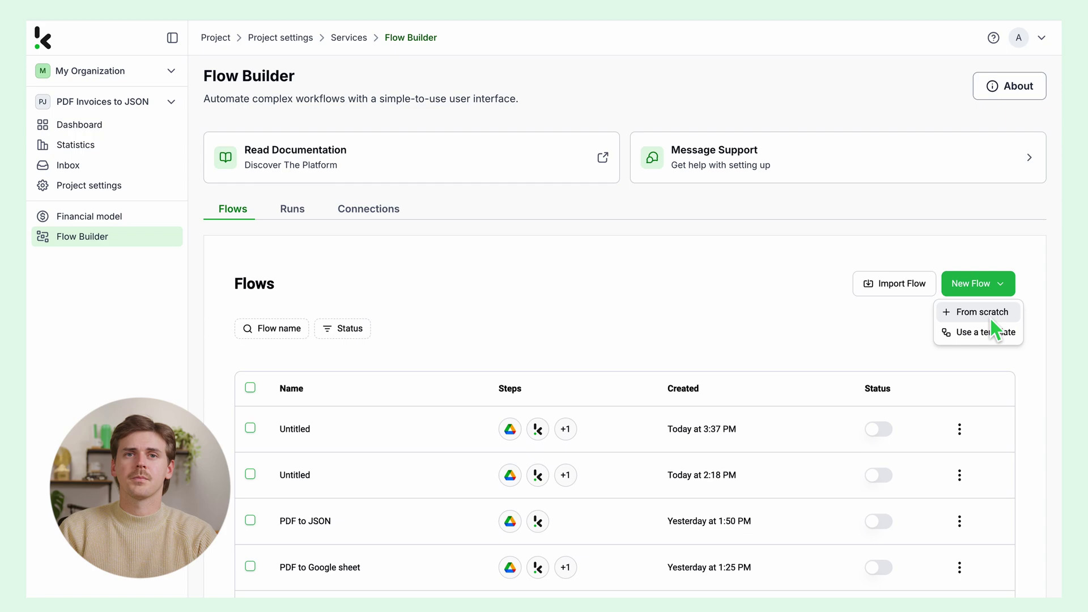
left_click(991, 319)
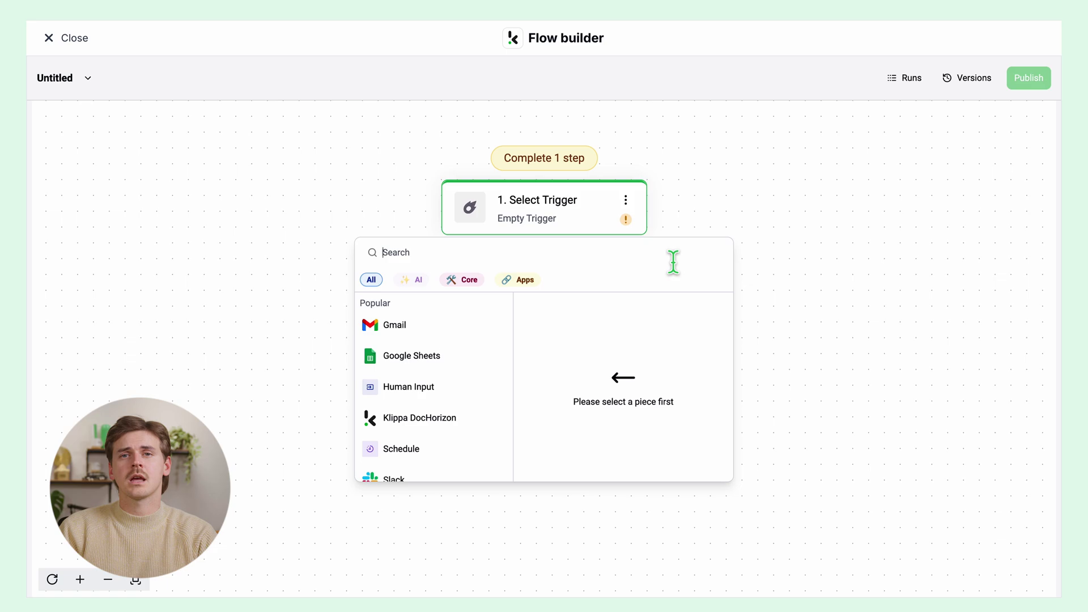
type("Goog")
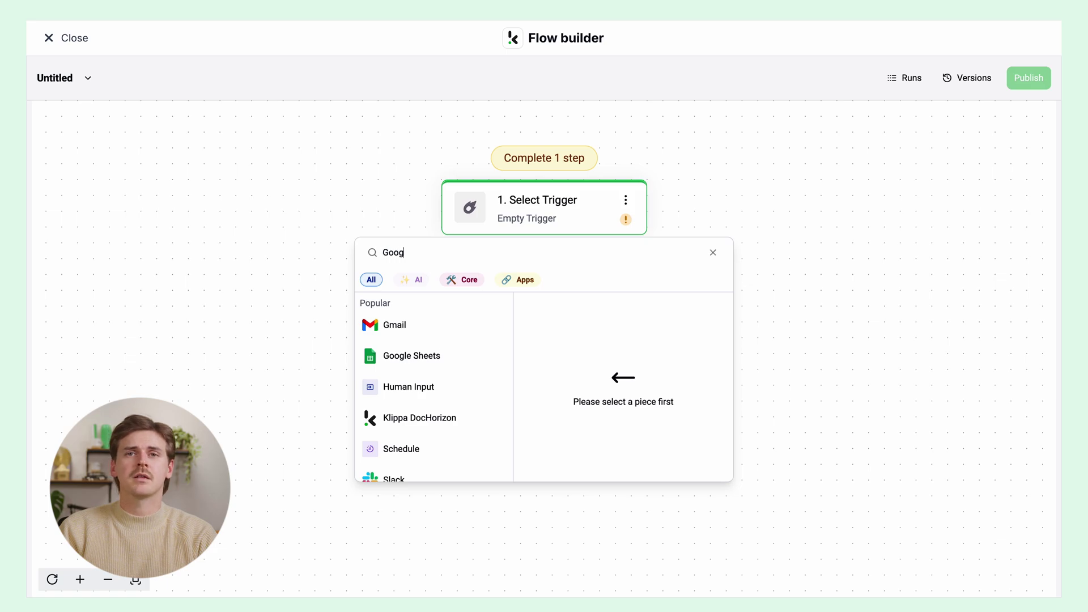
type("le drive")
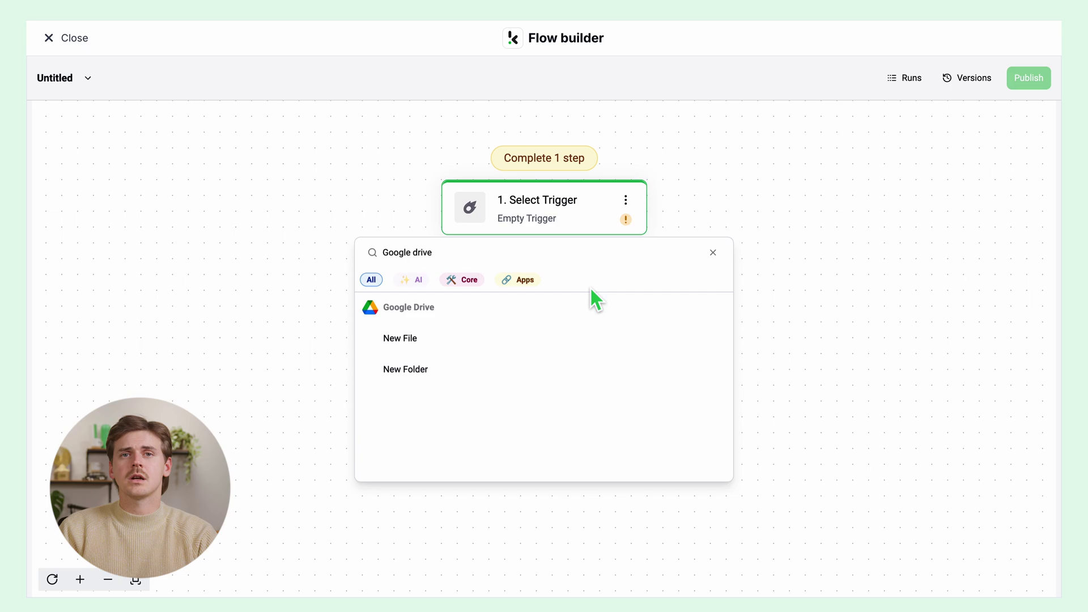
left_click(420, 341)
- Watch the Input folder via the google-drive connection, include file content, and load sample data
left_click(909, 231)
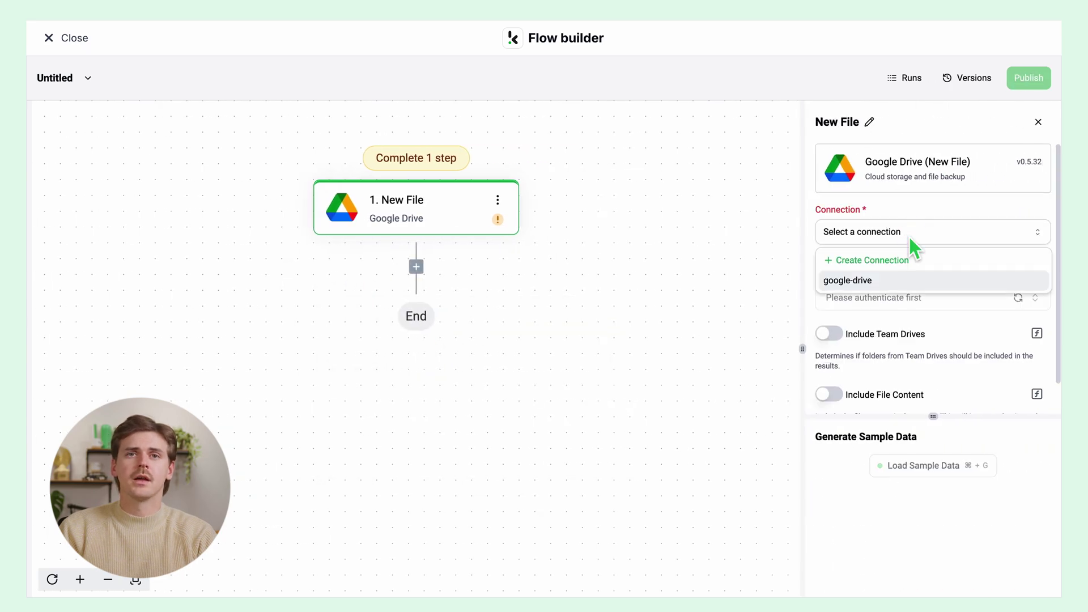
left_click(877, 280)
type("inp")
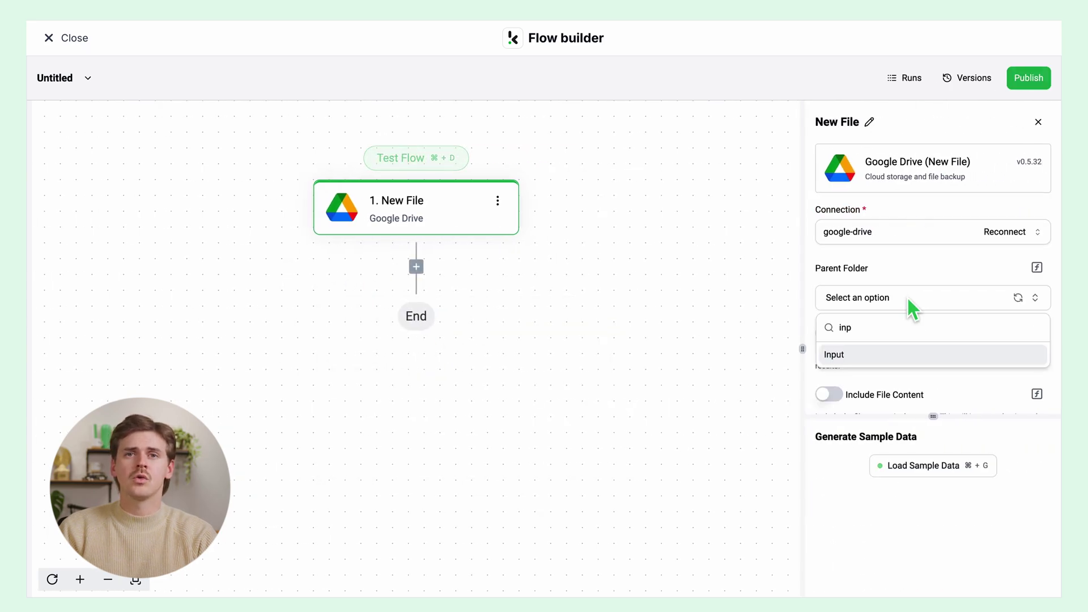
left_click(863, 355)
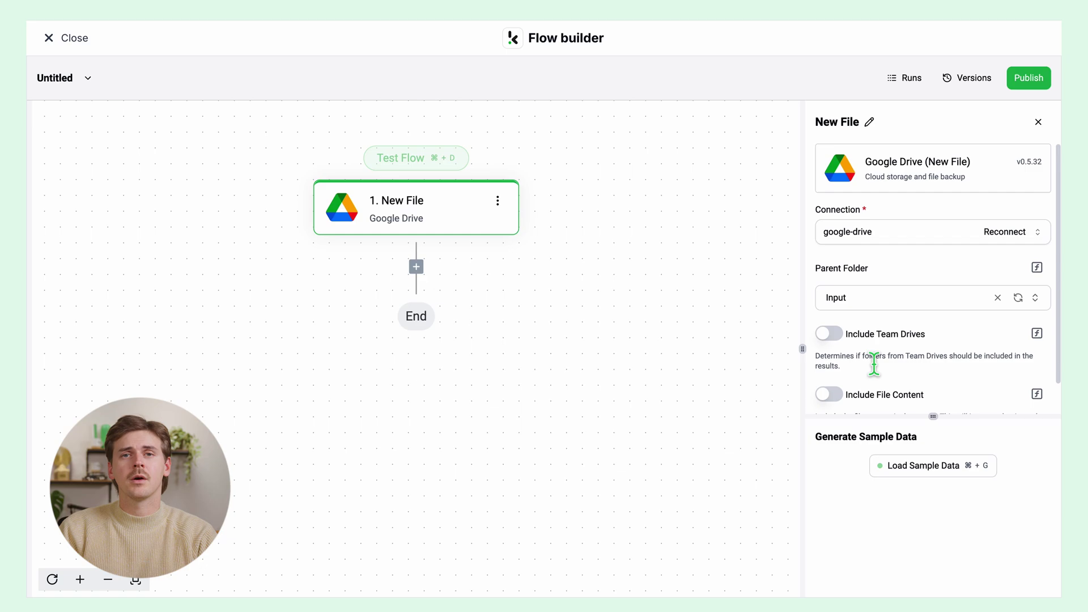
left_click(840, 397)
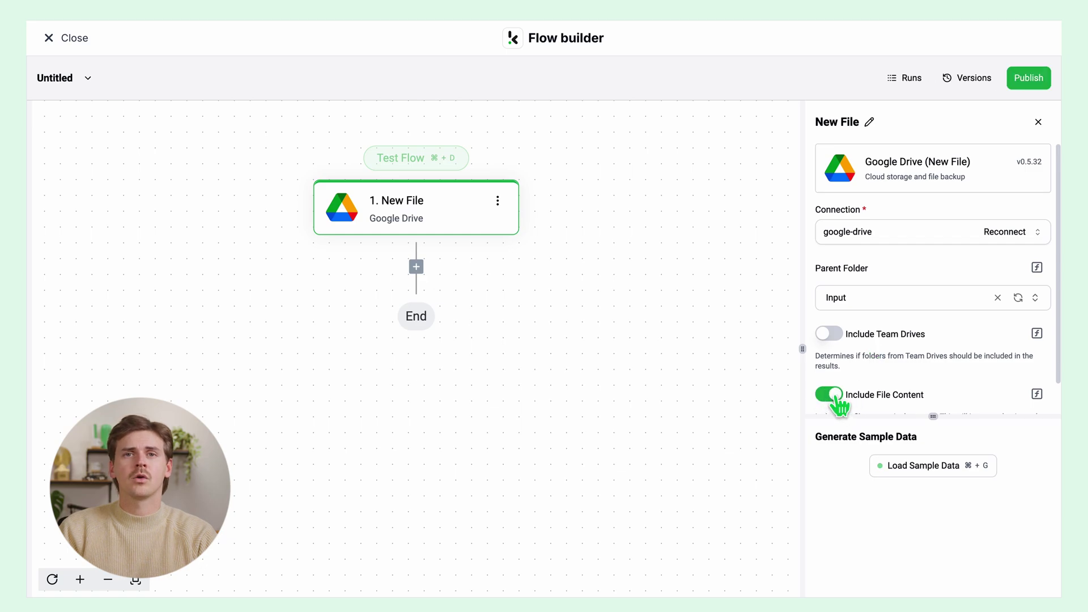
left_click(917, 466)
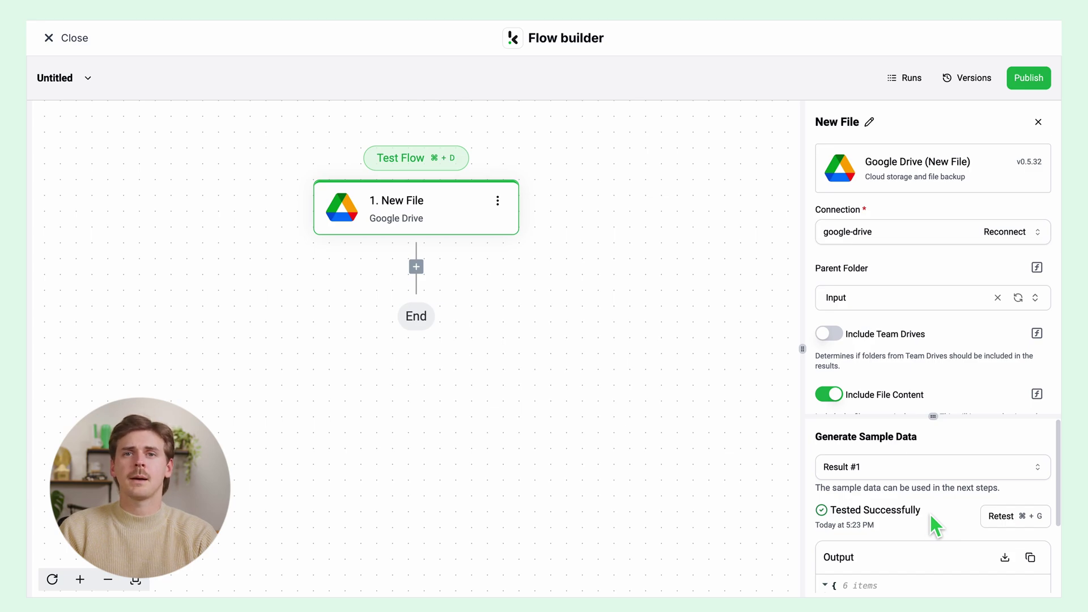
left_click(416, 268)
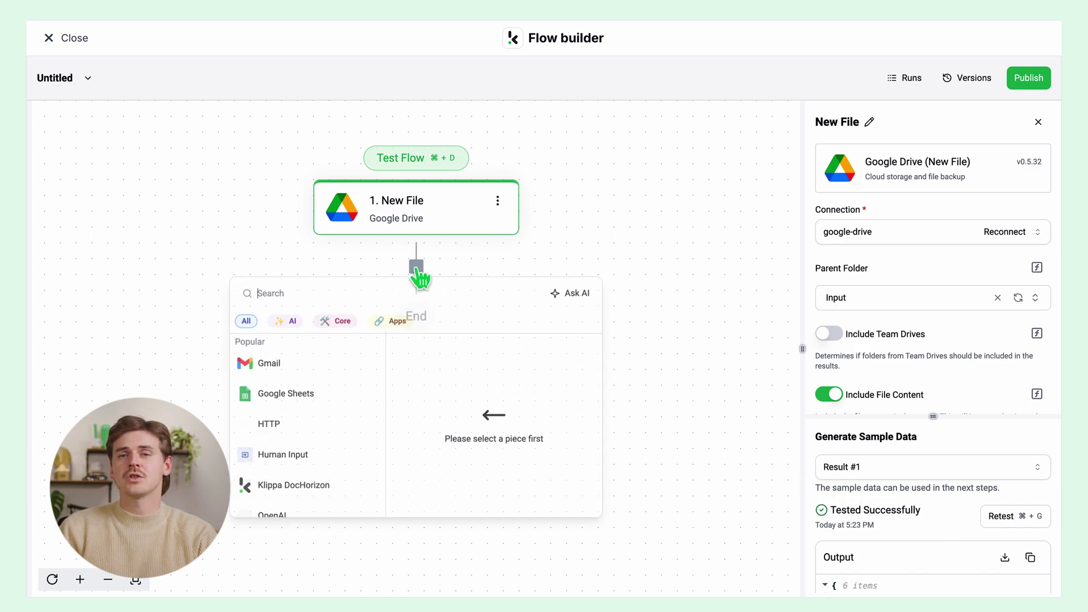
type("Klippa")
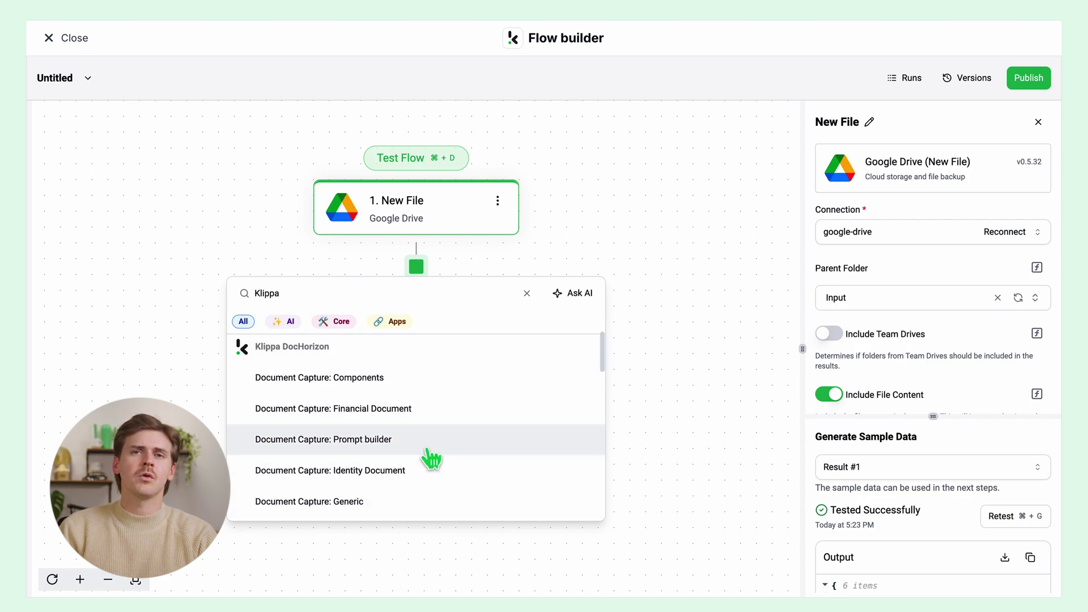
- Add the Financial Document capture step on Default DocHorizon Platform with the PDF to JSON preset
left_click(418, 414)
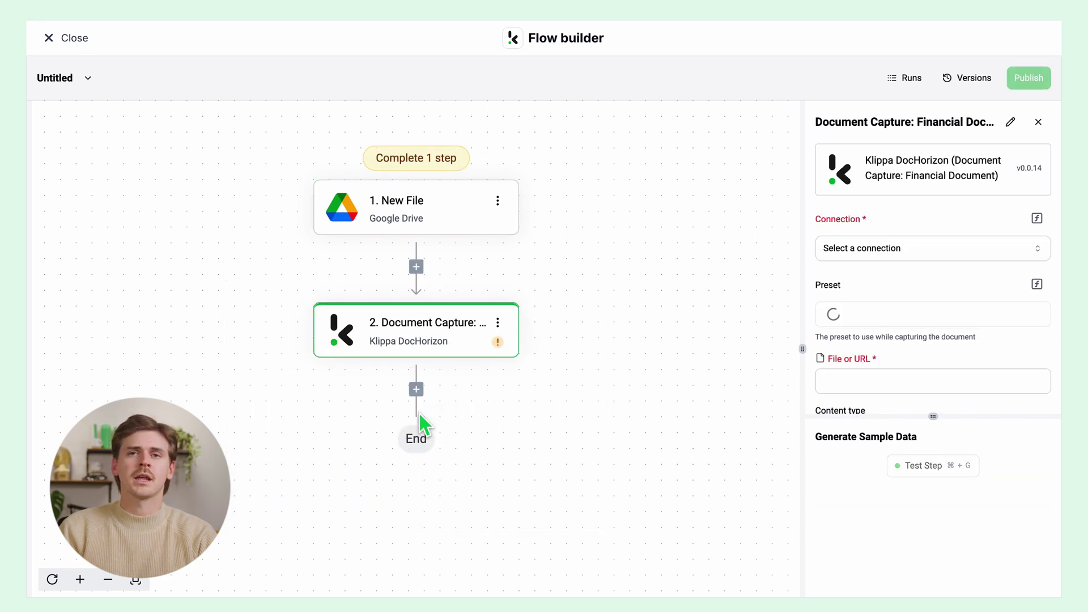
left_click(957, 251)
left_click(927, 299)
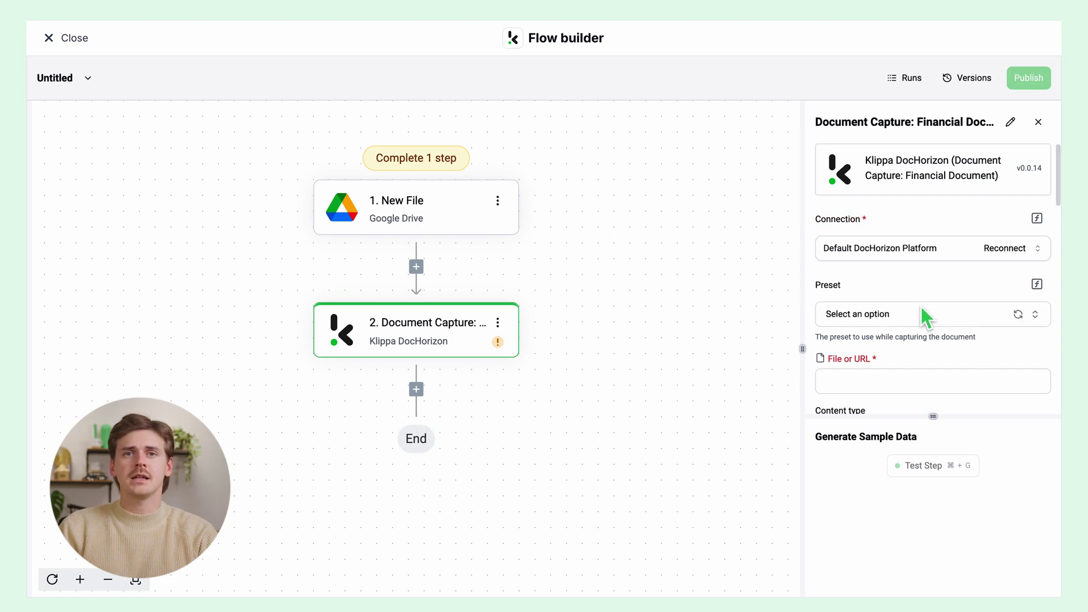
left_click(924, 314)
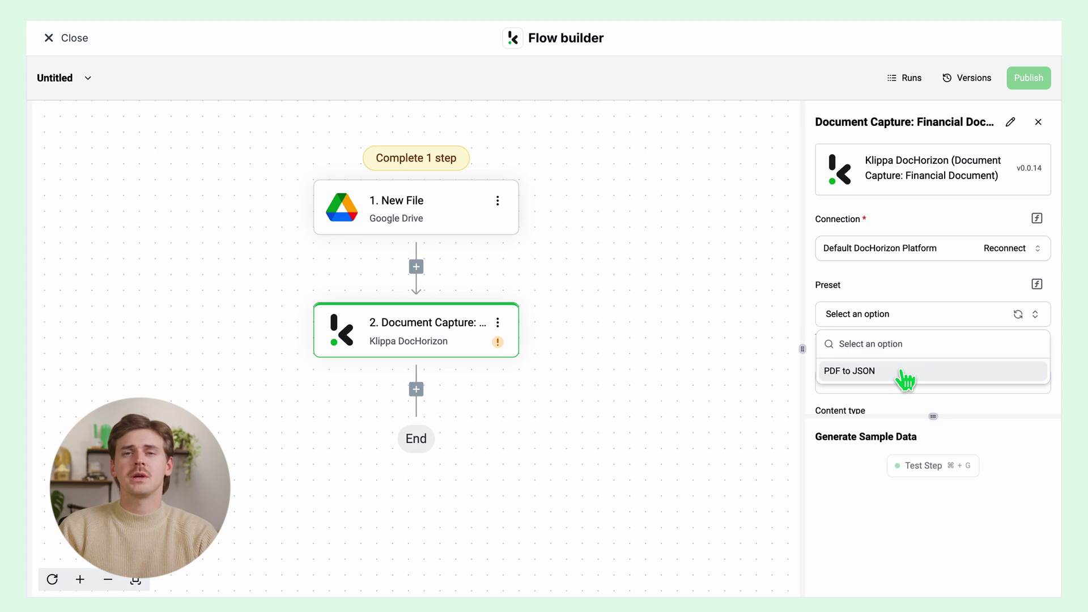
left_click(904, 374)
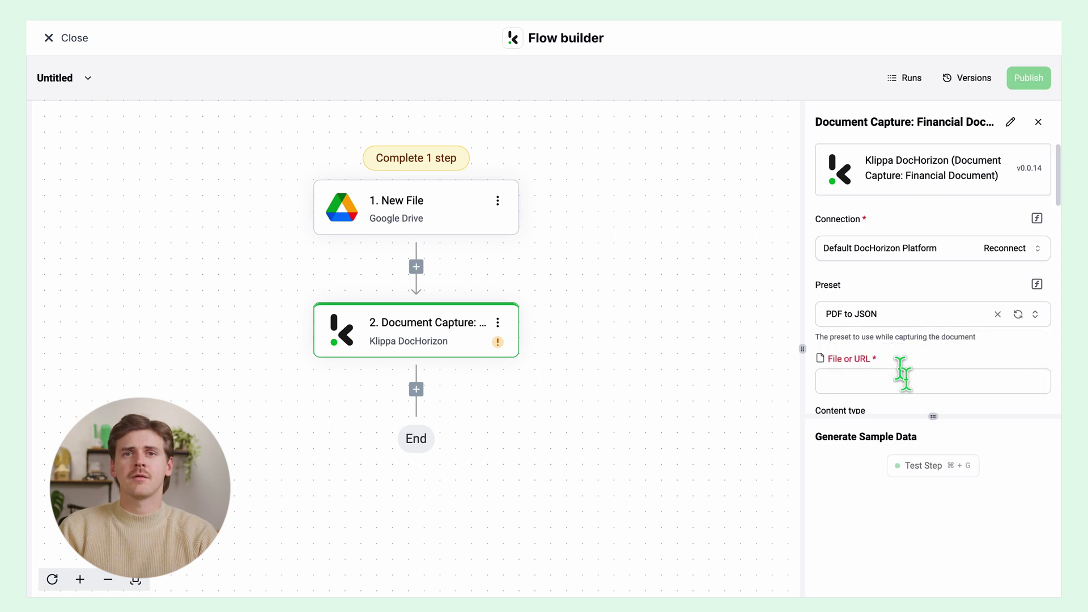
- Feed the New File trigger's content into File or URL and test the step
left_click(897, 383)
mouse_move(643, 349)
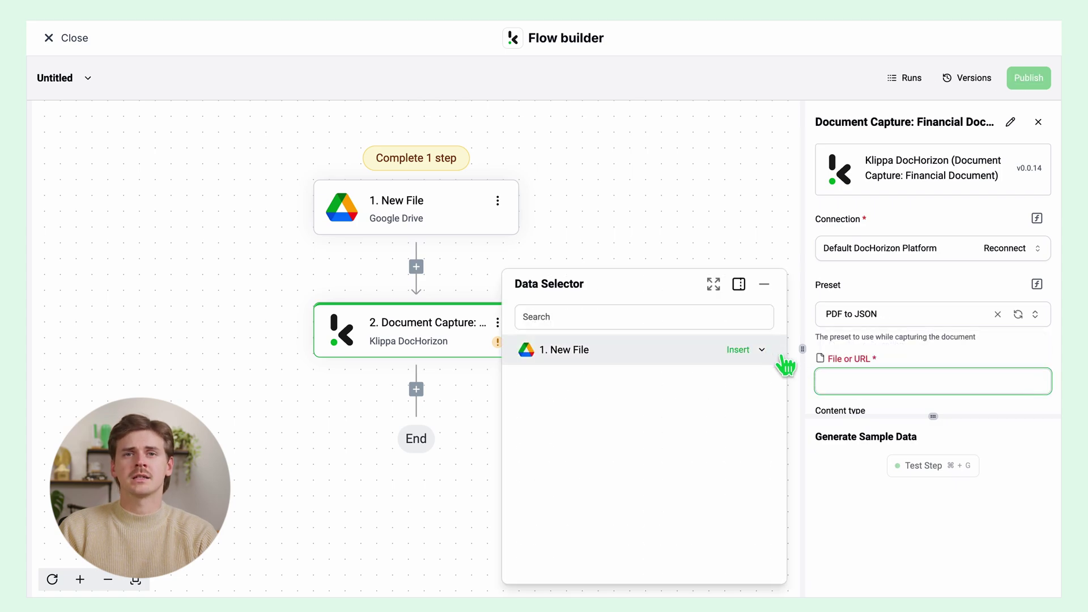
left_click(765, 351)
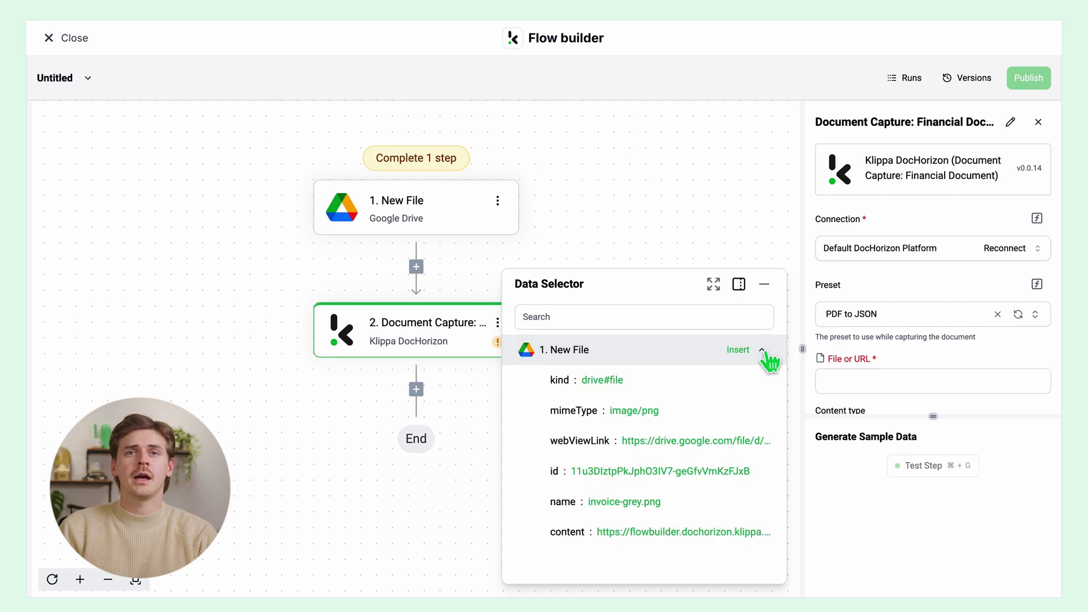
left_click(777, 541)
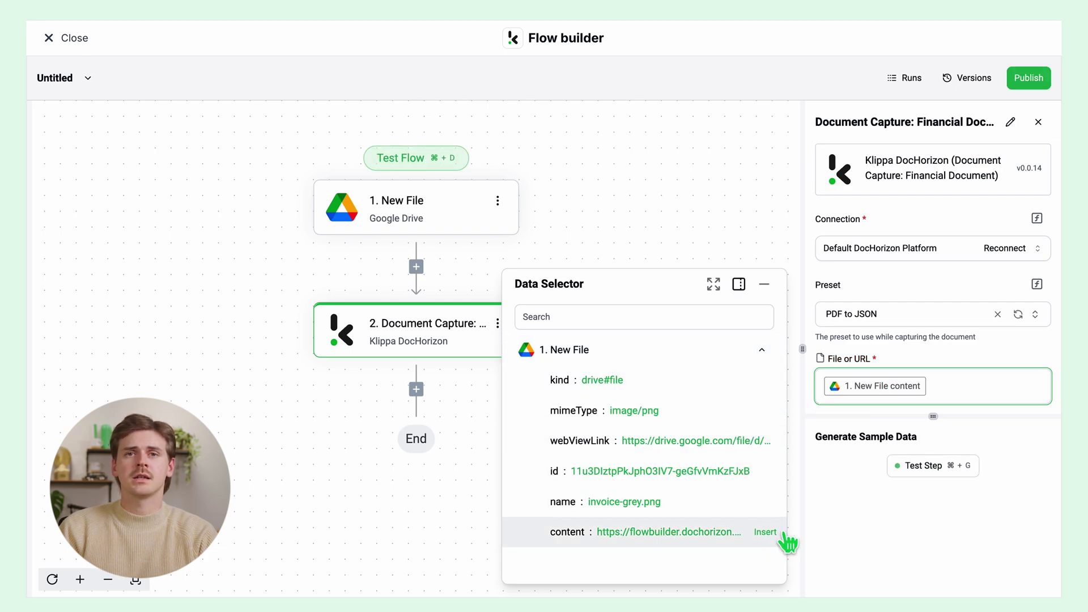
left_click(921, 467)
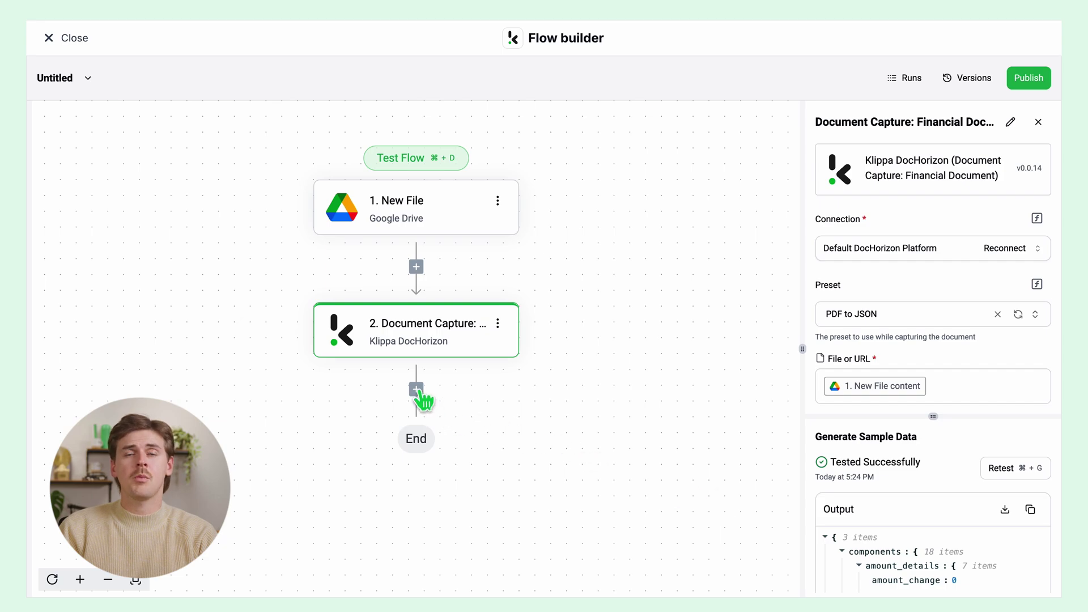
- Start adding a third step after the capture step
left_click(416, 391)
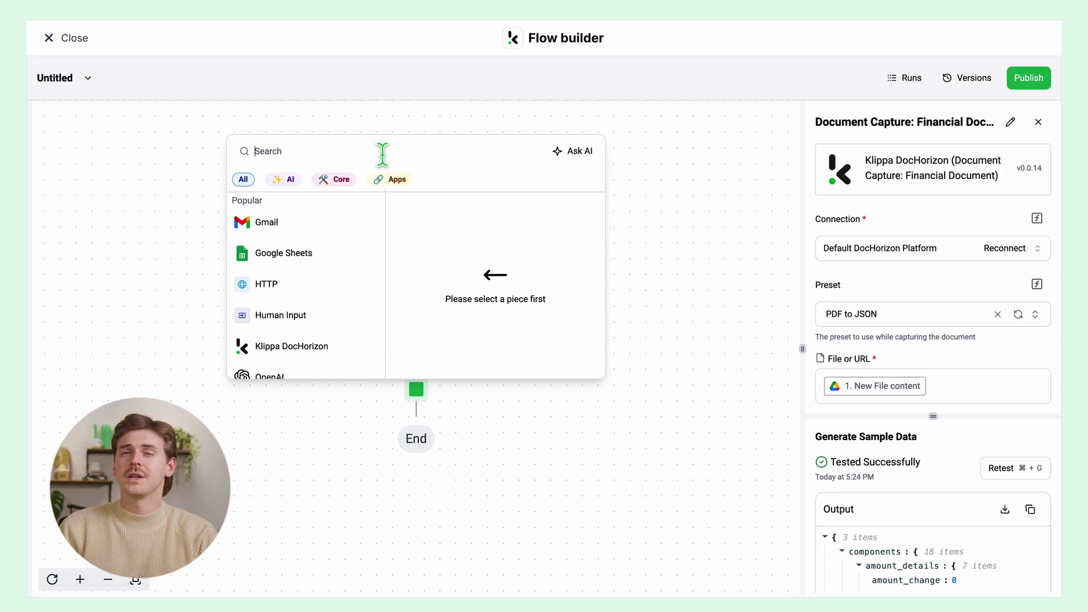
type("Google drive")
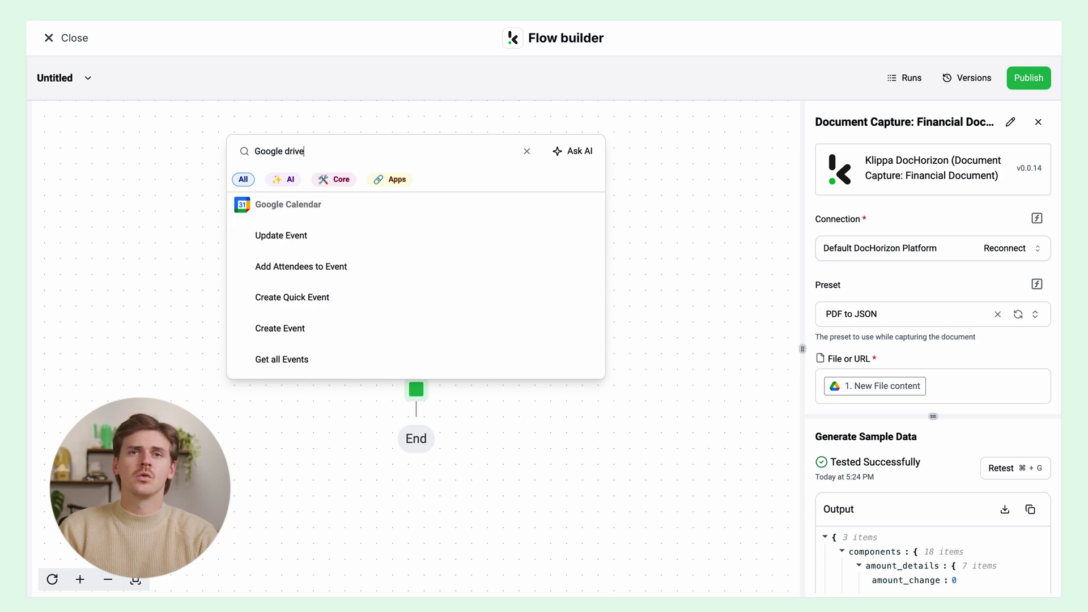
- Add Google Drive's Create new file step using the google-drive connection
left_click(303, 329)
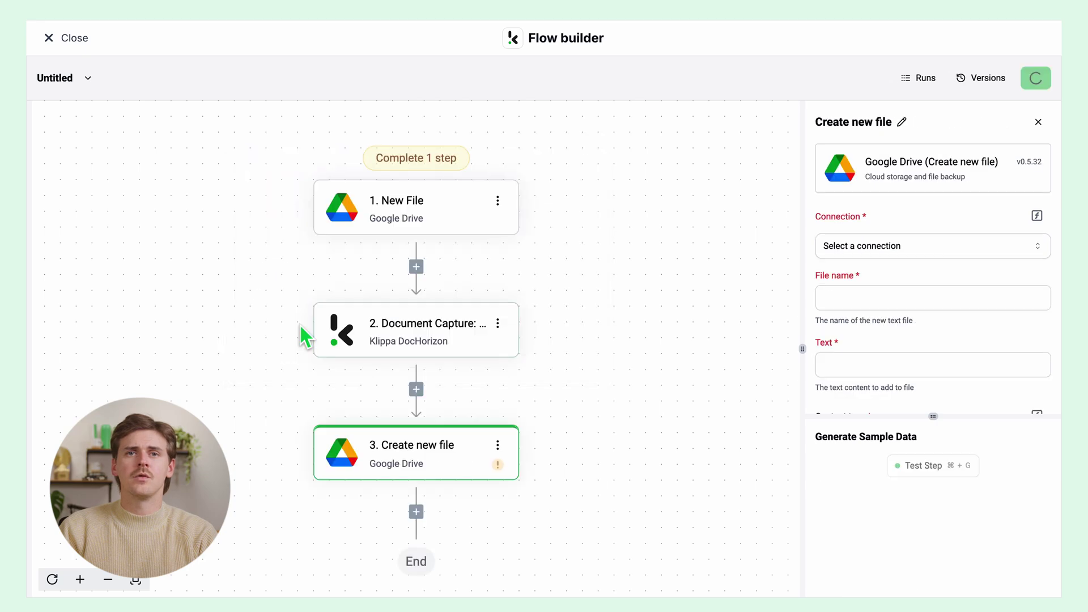
left_click(926, 253)
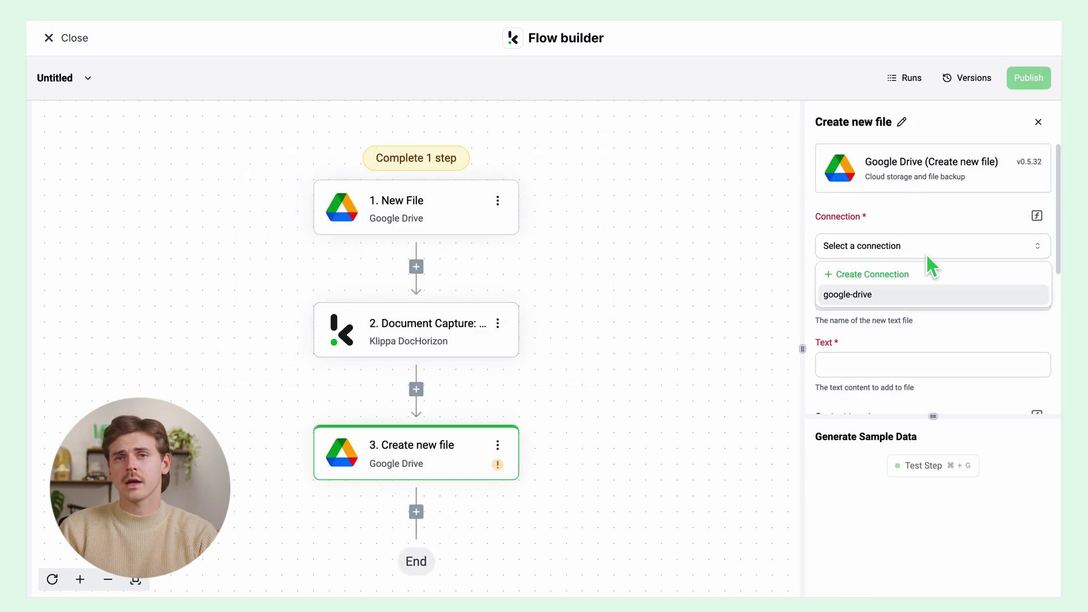
left_click(897, 296)
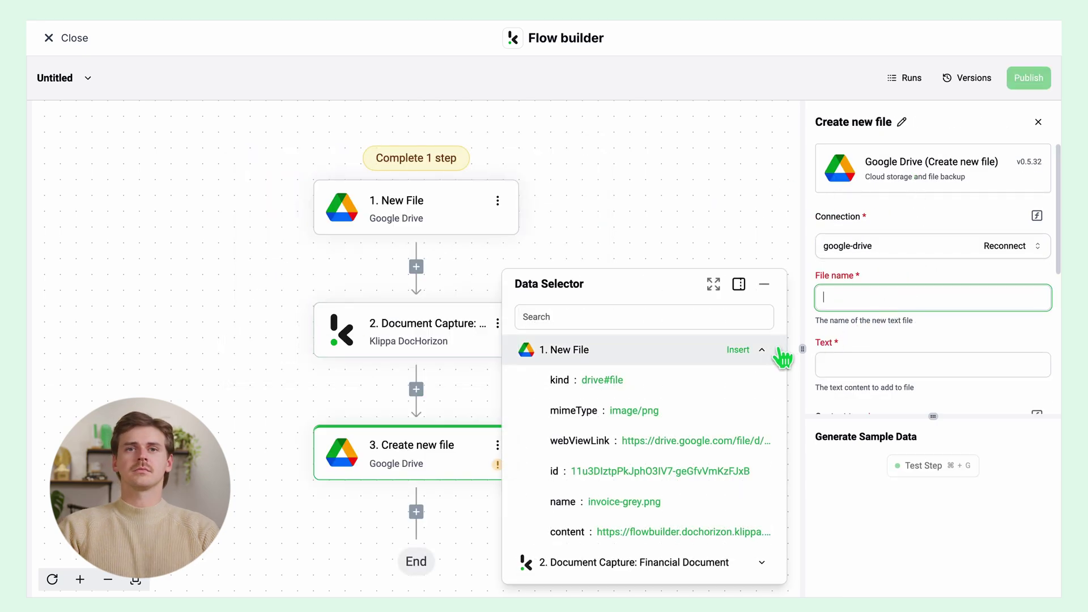
- Name the file after the captured financial invoice_number from the Data Selector
left_click(774, 350)
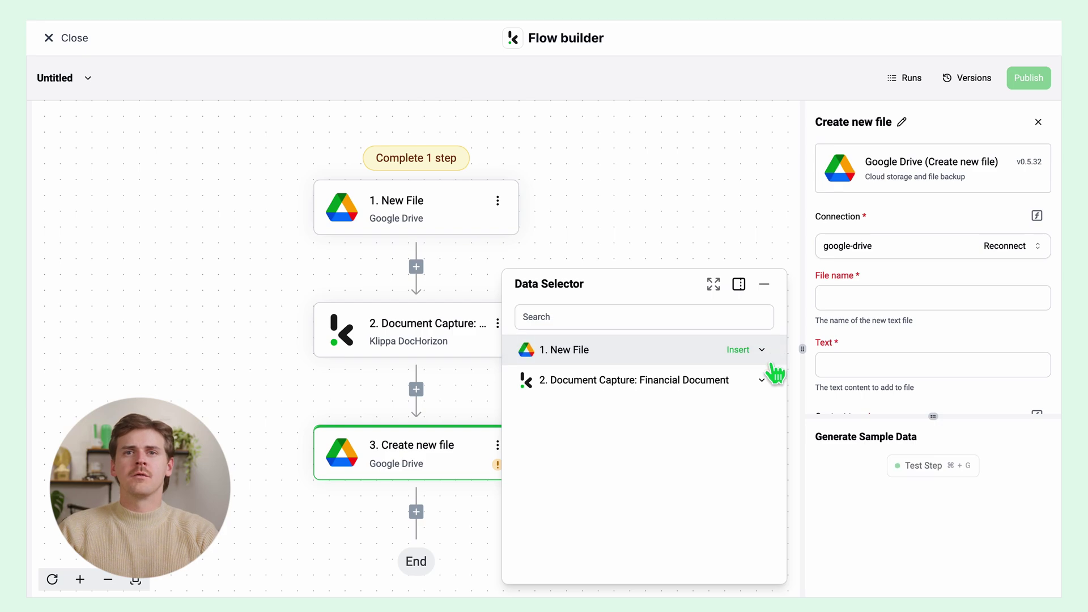
left_click(768, 382)
left_click(764, 416)
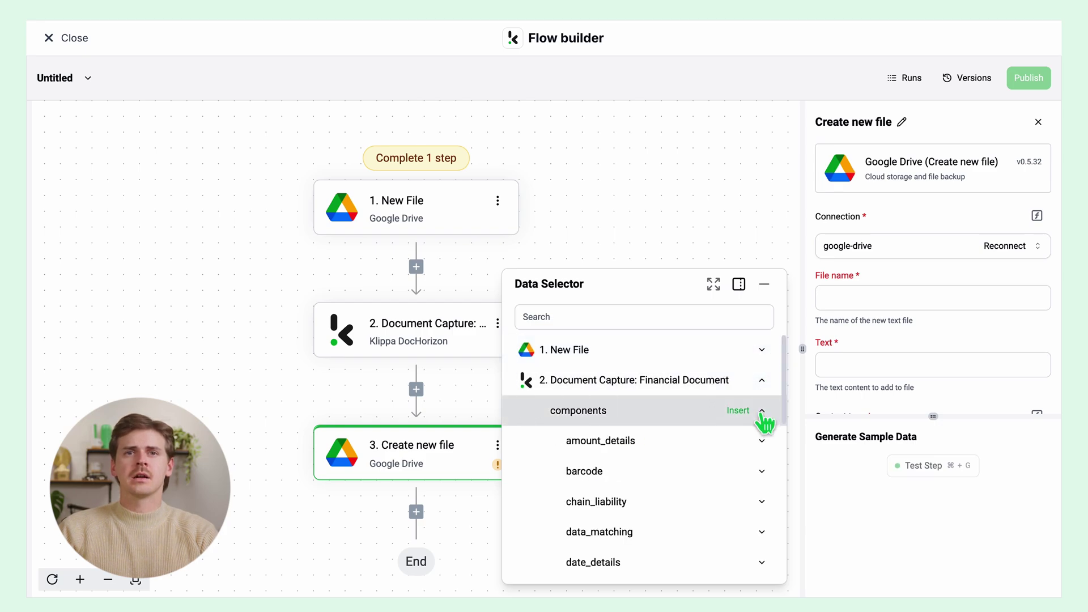
scroll(762, 502, "down", 5)
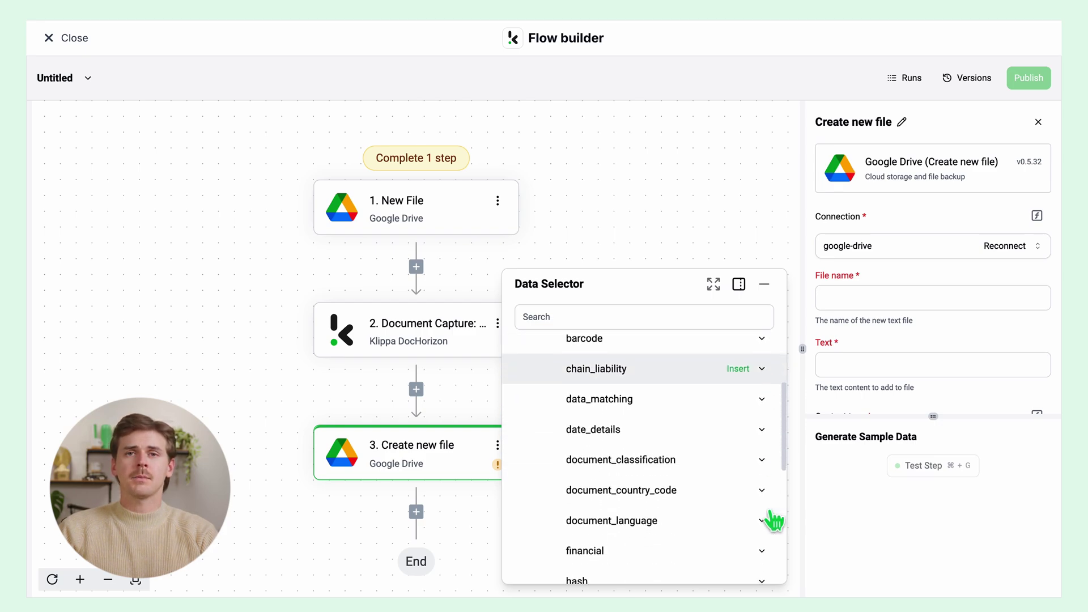
left_click(761, 483)
scroll(761, 487, "down", 3)
scroll(761, 487, "down", 2)
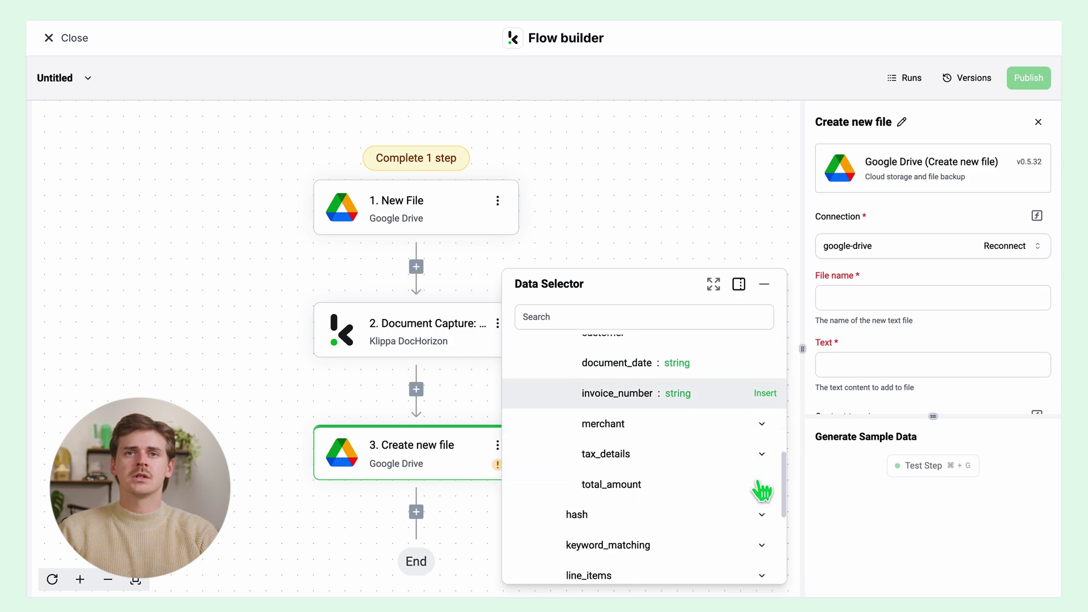
scroll(761, 491, "up", 1)
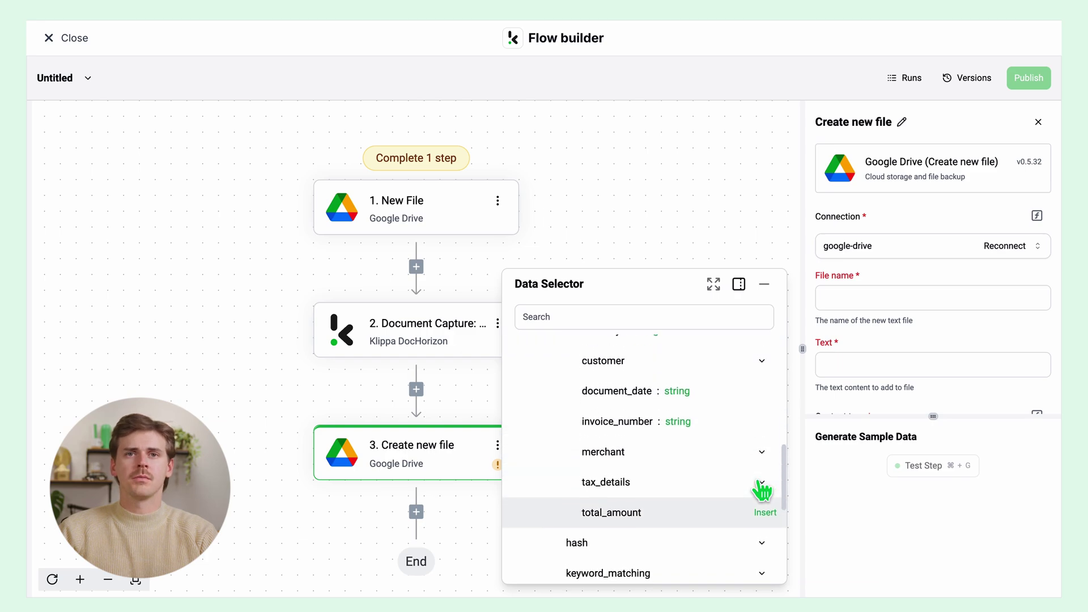
left_click(765, 423)
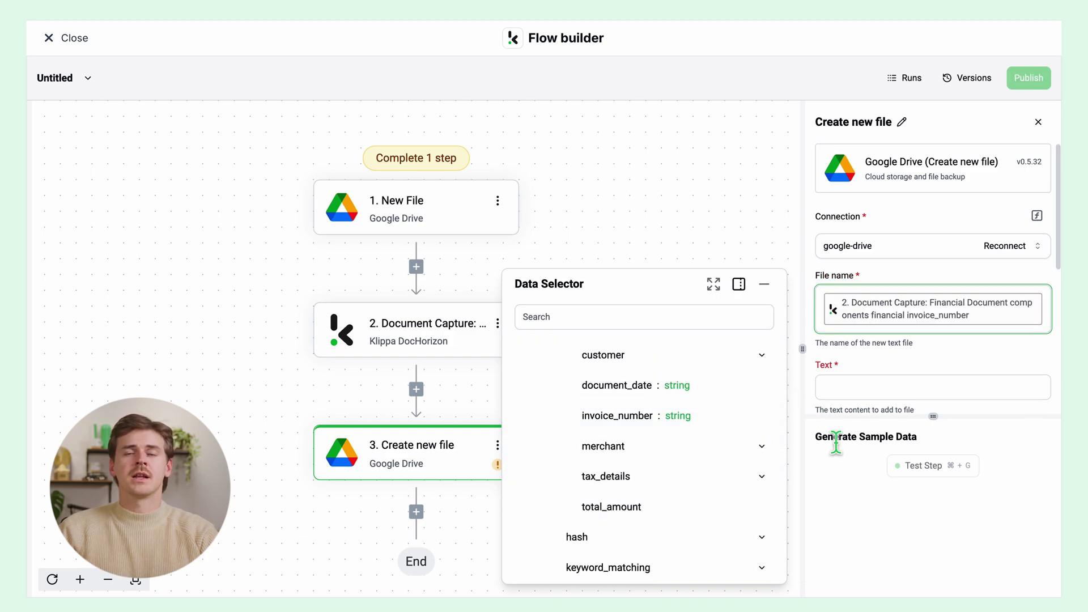
type(".json")
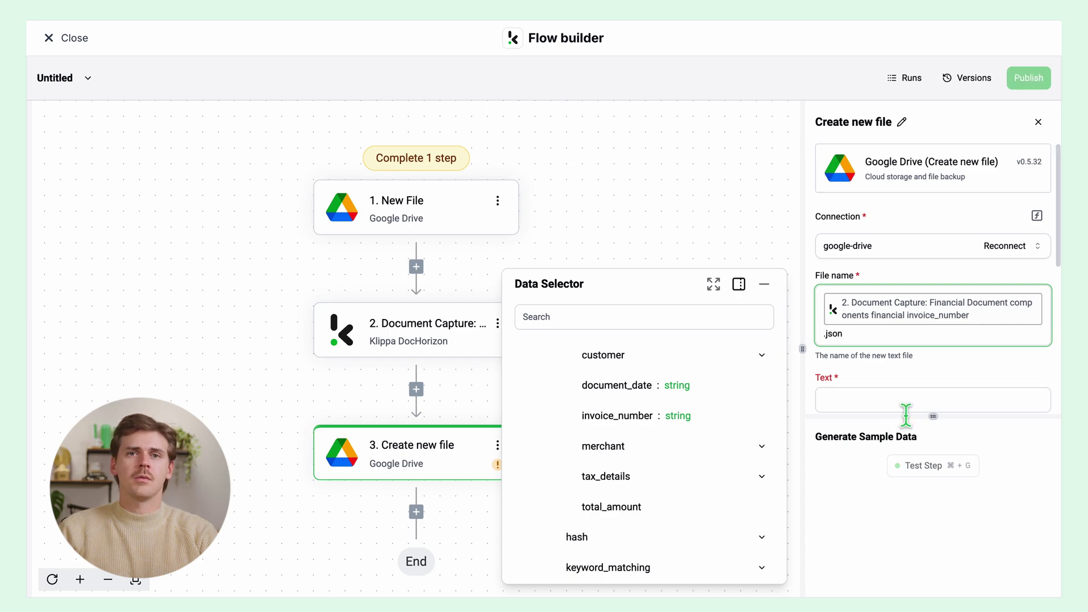
scroll(907, 415, "down", 3)
- Fill the file text with the captured components and test the create-file step
left_click(896, 252)
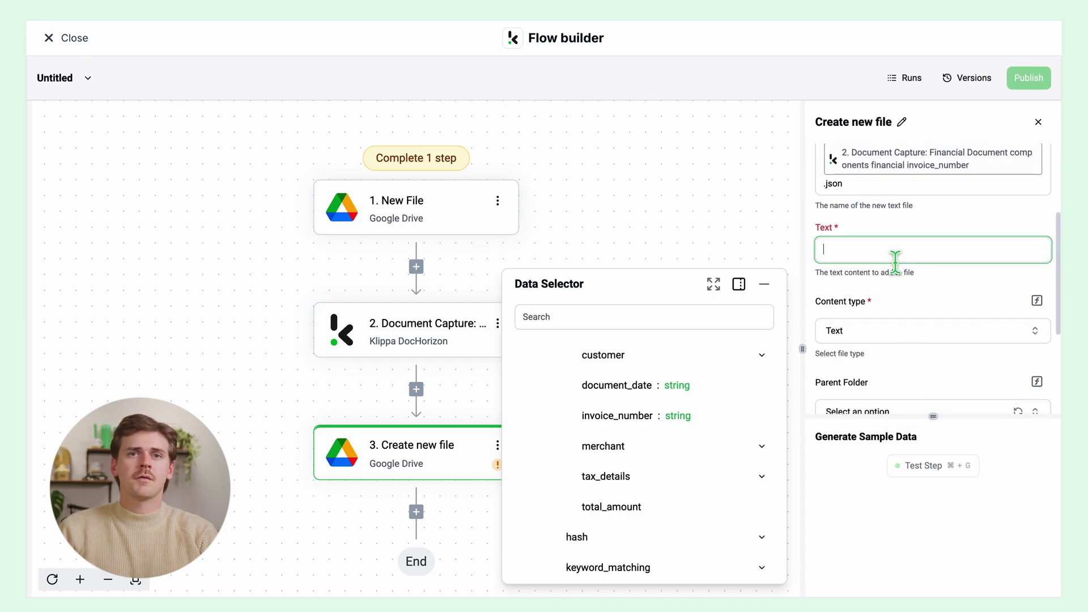
left_click(764, 382)
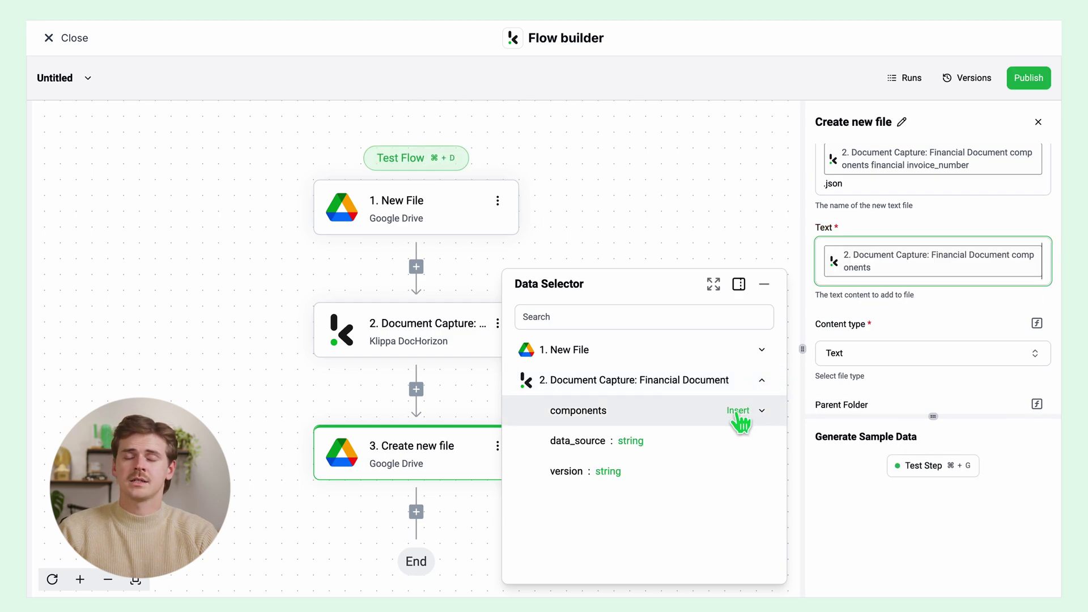
left_click(867, 391)
scroll(880, 332, "down", 2)
scroll(902, 357, "down", 1)
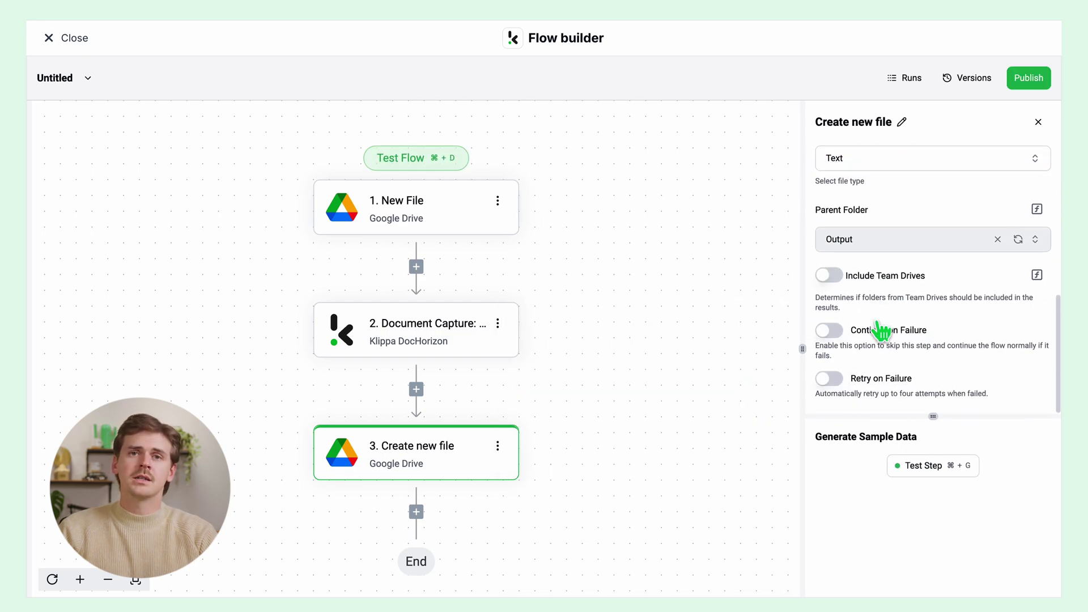
left_click(934, 474)
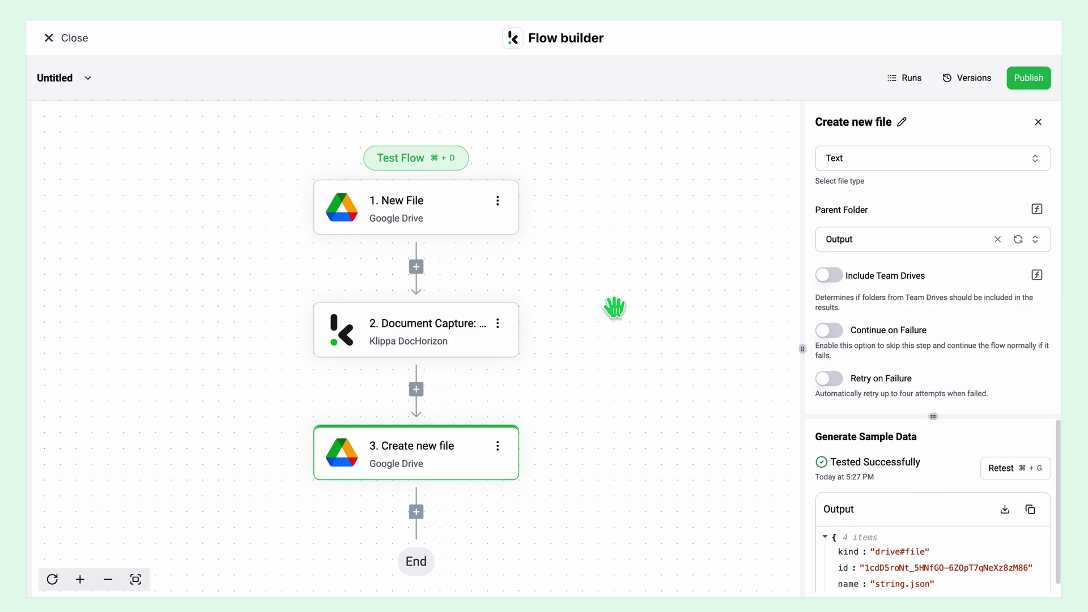
- Run a test of the whole three-step flow
left_click(417, 160)
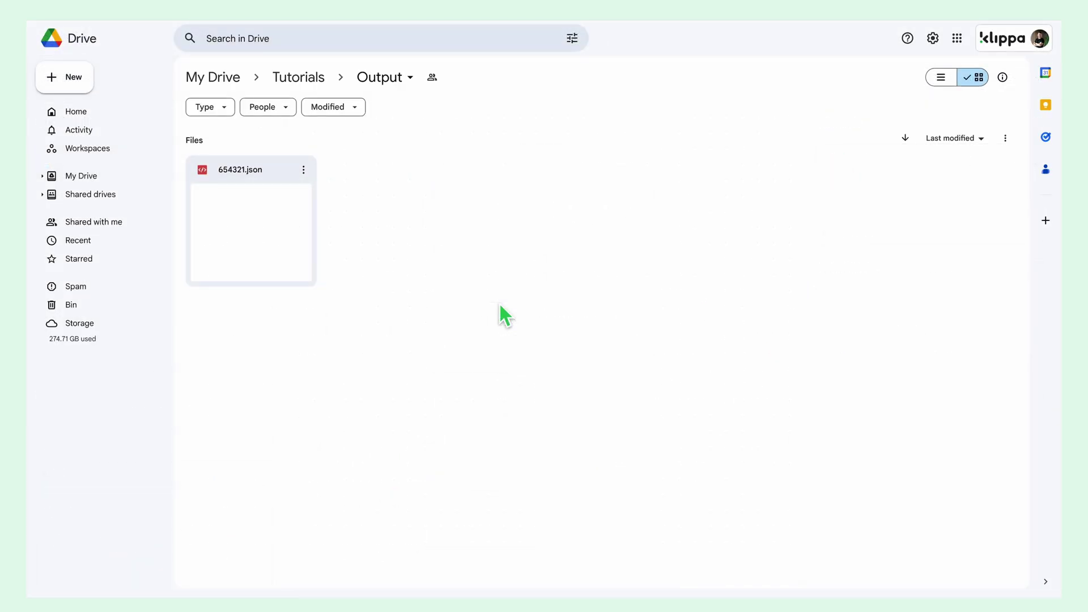